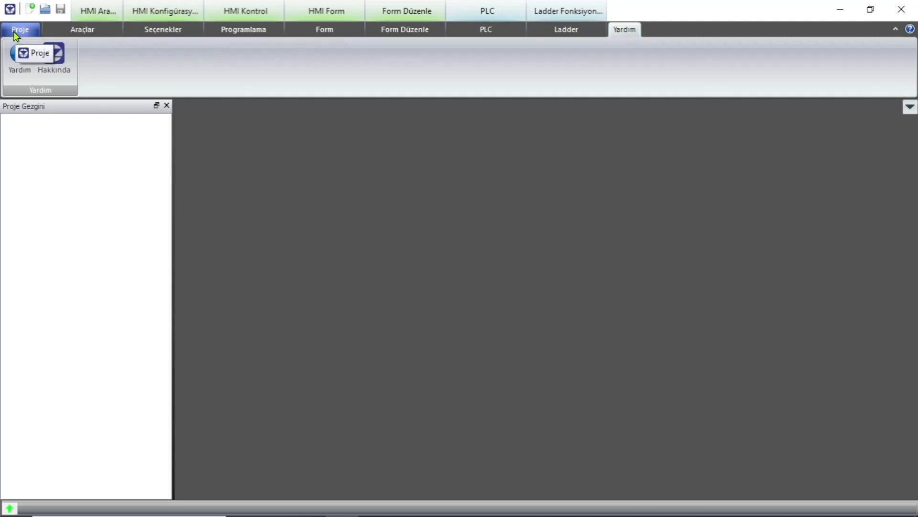
Step: Look over the tools and interface language options, and check the software version in the About information
{"action": "left_click", "coordinate": [85, 30]}
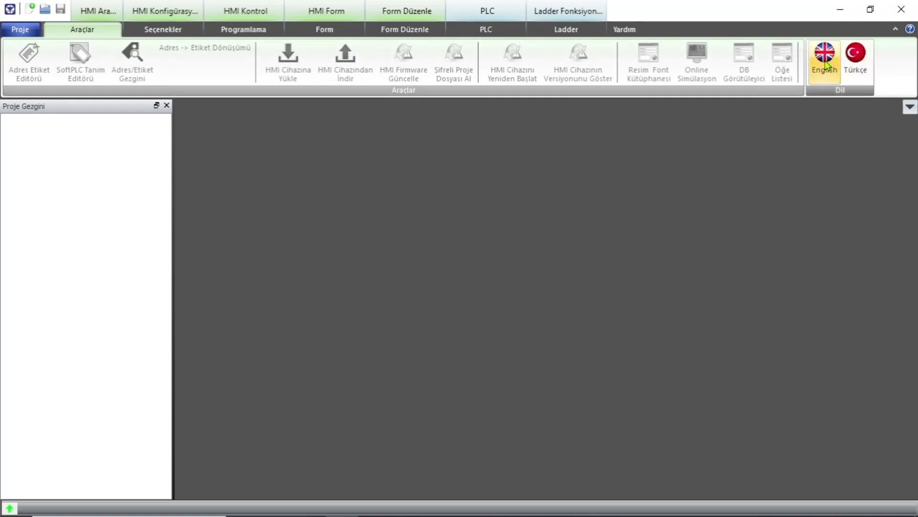
{"action": "left_click", "coordinate": [624, 30]}
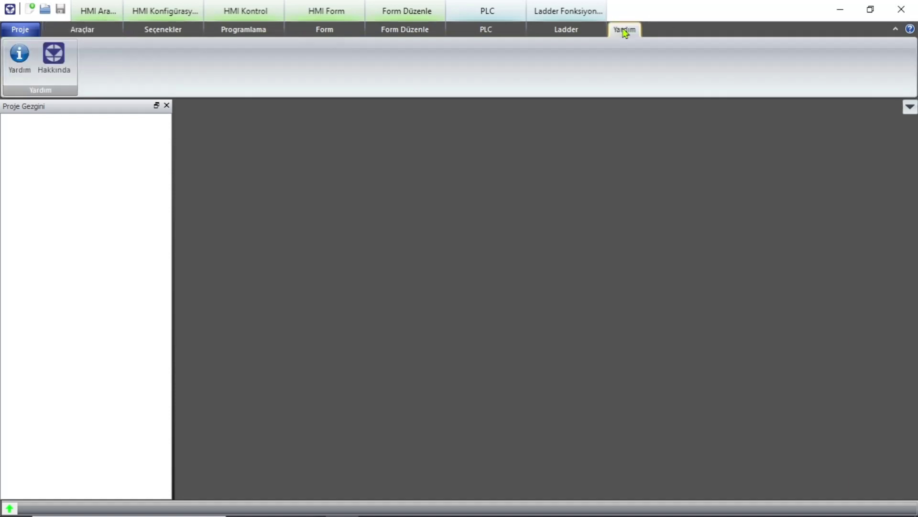
{"action": "left_click", "coordinate": [54, 56]}
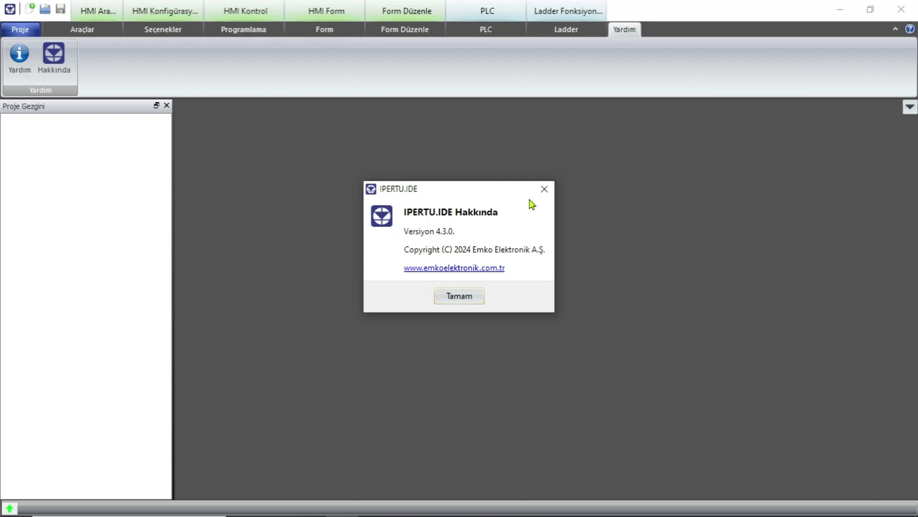
{"action": "left_click", "coordinate": [545, 189]}
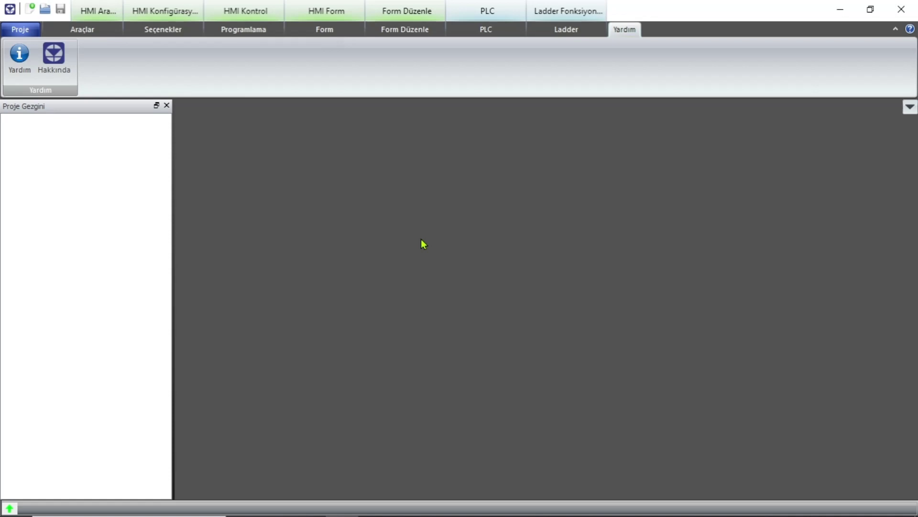
Step: Browse the contents list of the ipertu_manual_tr.pdf help manual, read from the Barcode section to the element tree section, and close it
{"action": "left_click", "coordinate": [19, 64]}
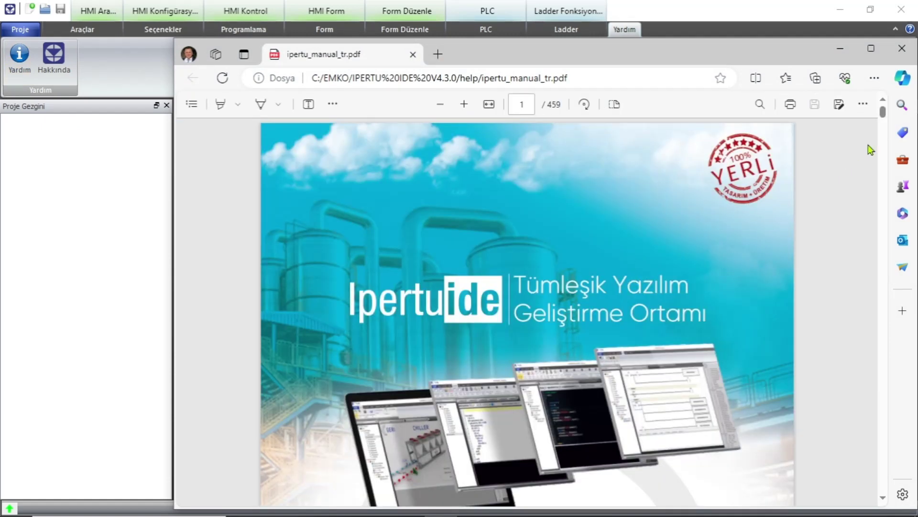
{"action": "scroll", "coordinate": [805, 197], "scroll_direction": "down", "scroll_amount": 10}
{"action": "scroll", "coordinate": [805, 229], "scroll_direction": "down", "scroll_amount": 12}
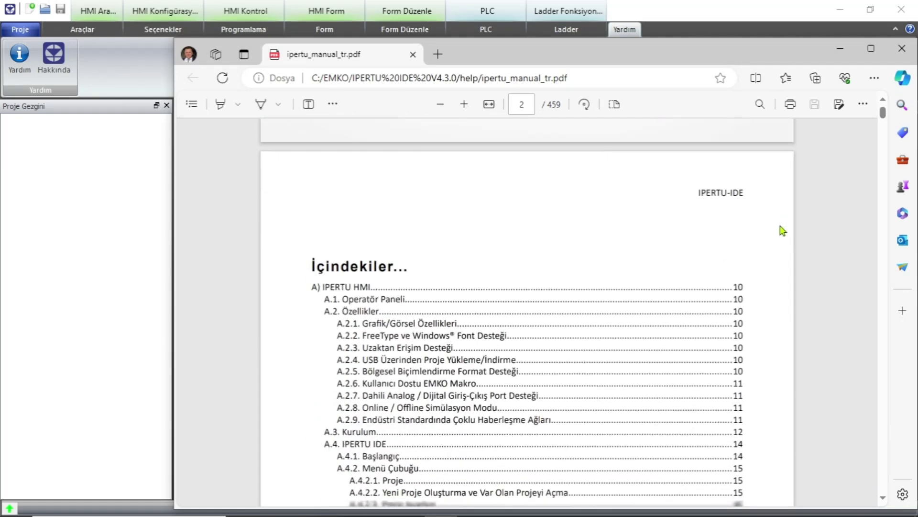
{"action": "scroll", "coordinate": [735, 236], "scroll_direction": "down", "scroll_amount": 10}
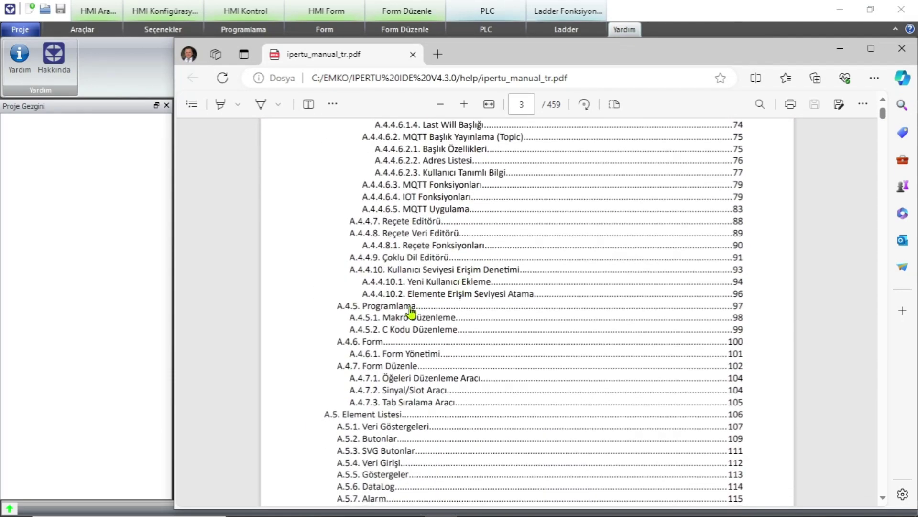
{"action": "scroll", "coordinate": [457, 222], "scroll_direction": "up", "scroll_amount": 5}
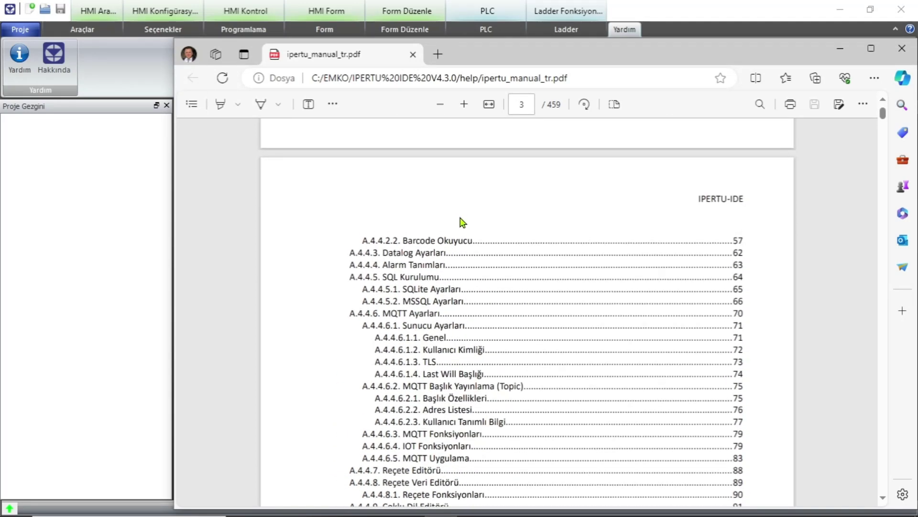
{"action": "scroll", "coordinate": [457, 273], "scroll_direction": "down", "scroll_amount": 6}
{"action": "scroll", "coordinate": [484, 284], "scroll_direction": "down", "scroll_amount": 13}
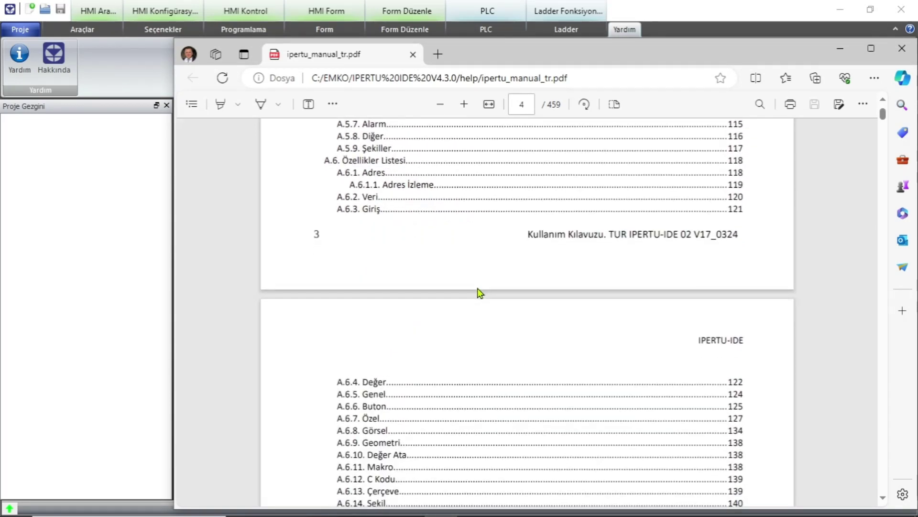
{"action": "left_click", "coordinate": [383, 268]}
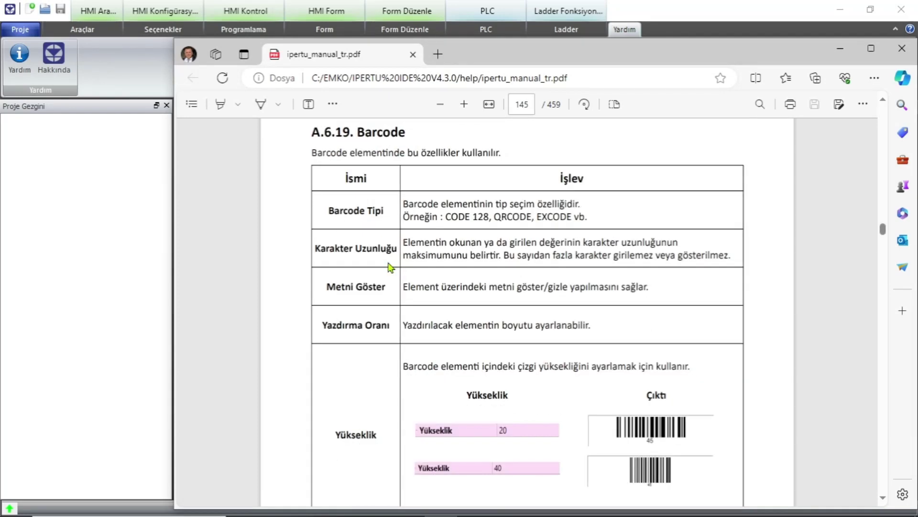
{"action": "scroll", "coordinate": [503, 250], "scroll_direction": "down", "scroll_amount": 10}
{"action": "scroll", "coordinate": [631, 261], "scroll_direction": "down", "scroll_amount": 8}
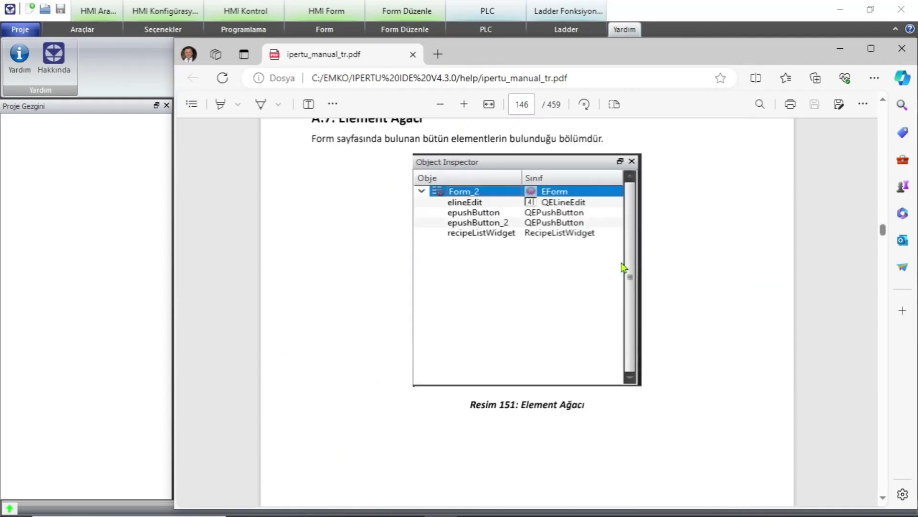
{"action": "left_click", "coordinate": [902, 49]}
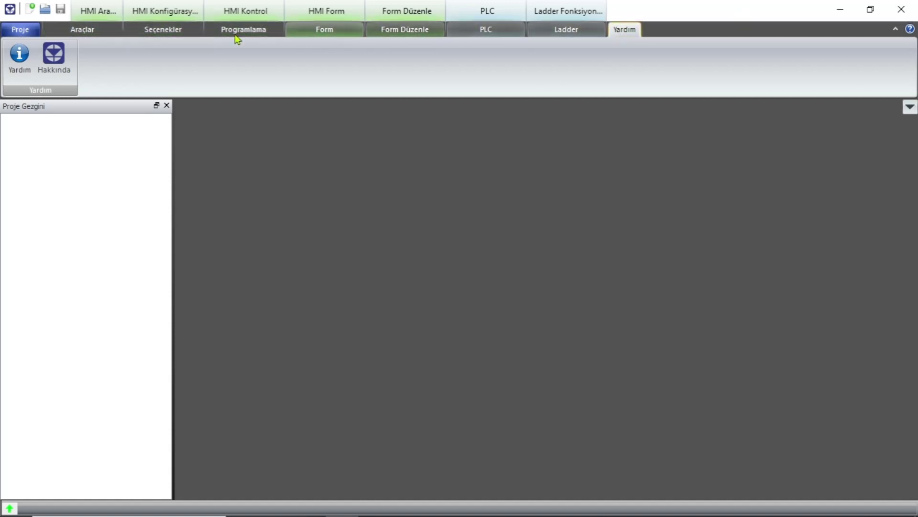
Step: Create a new project file named yeni in the projects folder
{"action": "left_click", "coordinate": [23, 33]}
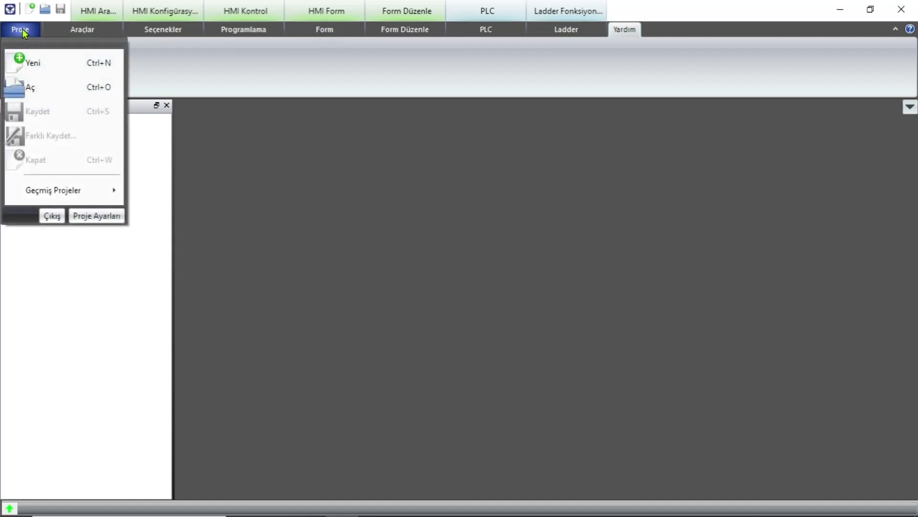
{"action": "left_click", "coordinate": [49, 67]}
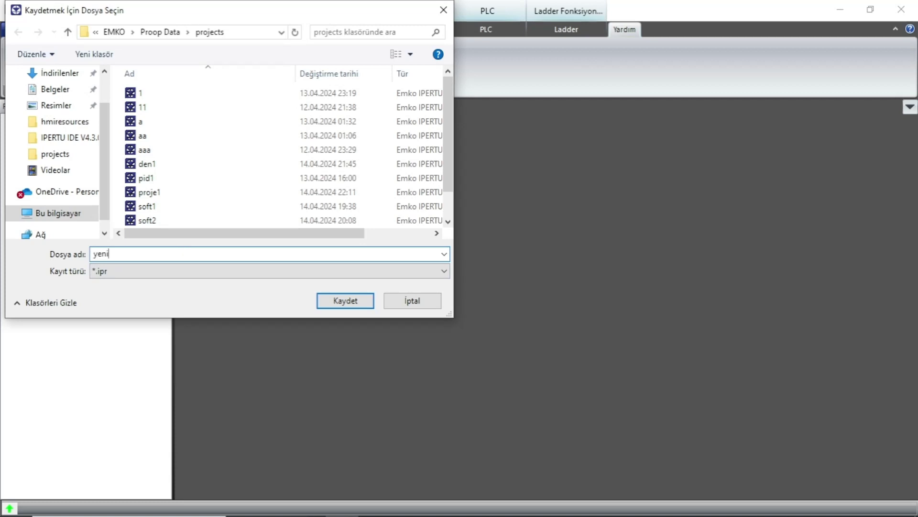
{"action": "key", "text": "Return"}
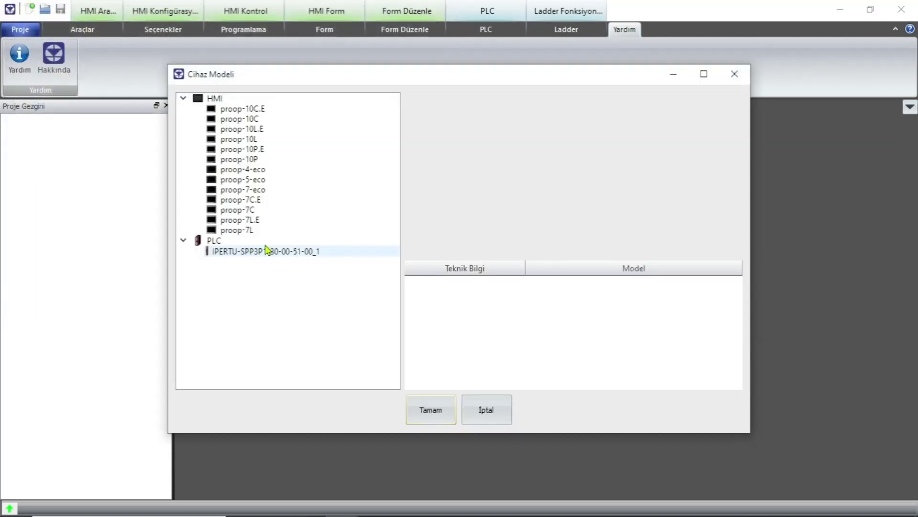
Step: Compare the technical details of several HMI models, including proop-5-eco, proop-4-eco and proop-7C.E, and of the IPERTU-SPP3P1-30-00-51-00_1 PLC
{"action": "left_click_drag", "start_coordinate": [455, 73], "coordinate": [486, 65]}
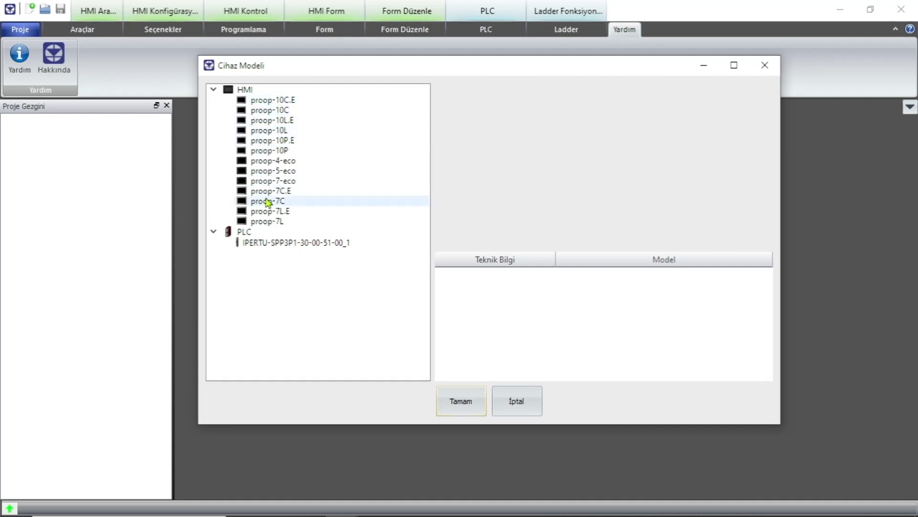
{"action": "left_click", "coordinate": [269, 121]}
{"action": "left_click", "coordinate": [269, 140]}
{"action": "left_click", "coordinate": [272, 170]}
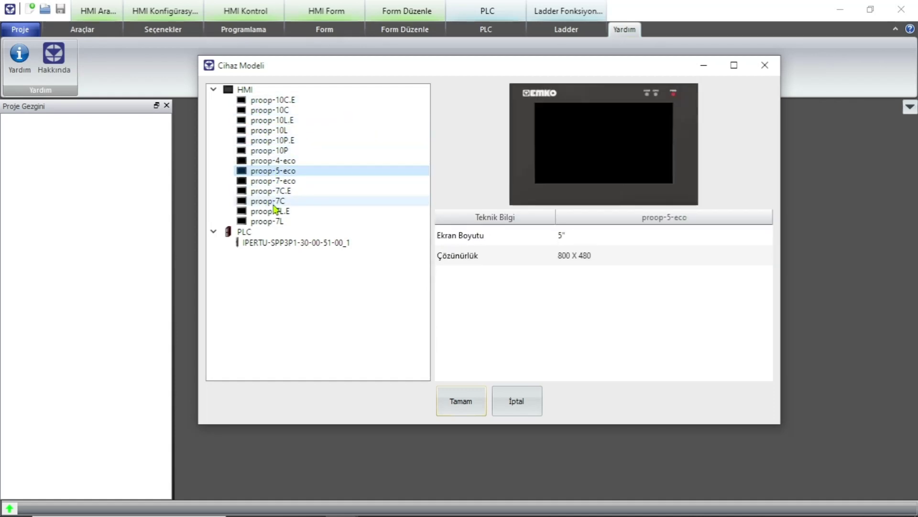
{"action": "left_click", "coordinate": [275, 211]}
{"action": "left_click", "coordinate": [270, 191]}
{"action": "left_click", "coordinate": [282, 171]}
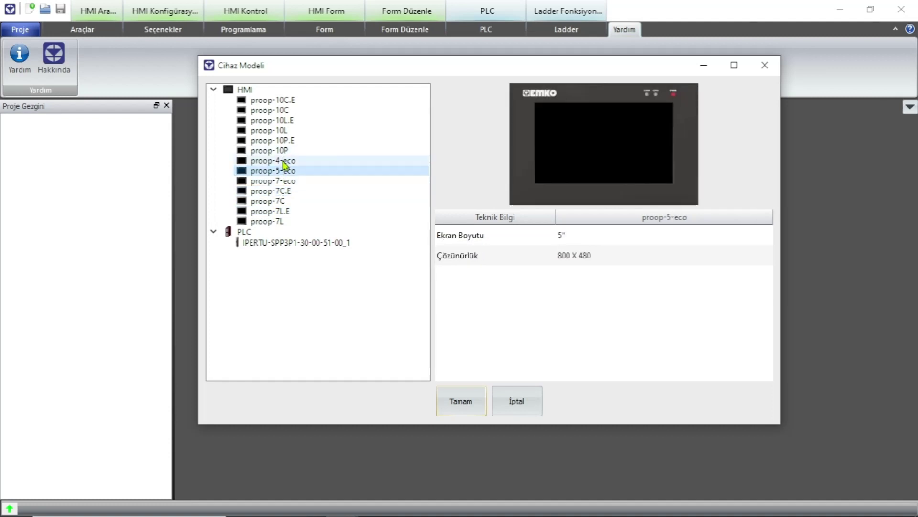
{"action": "left_click", "coordinate": [285, 161]}
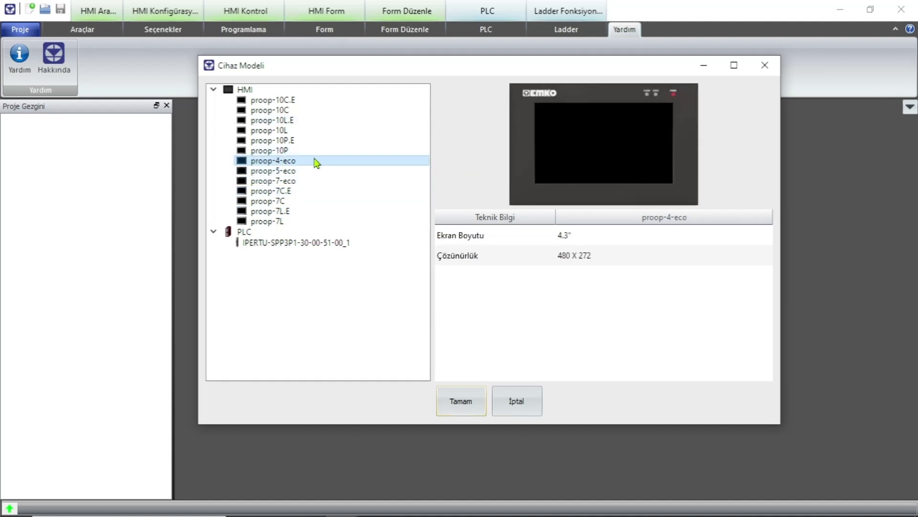
{"action": "left_click", "coordinate": [302, 196]}
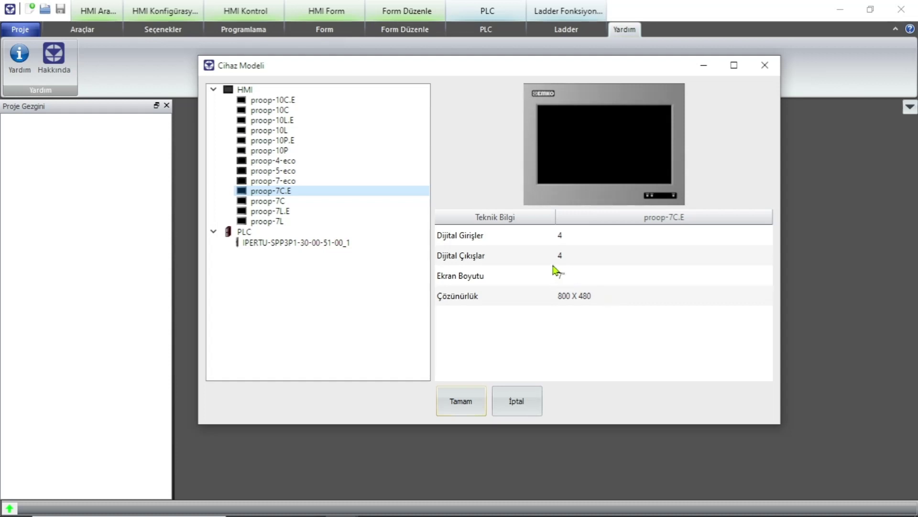
{"action": "left_click", "coordinate": [316, 243]}
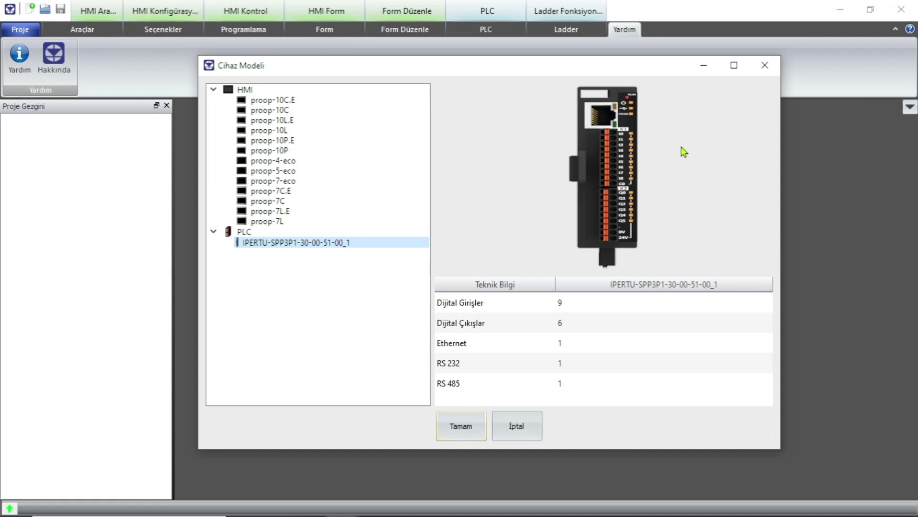
Step: Choose the proop-7C.E HMI as the new project's device model and confirm it
{"action": "left_click", "coordinate": [306, 196]}
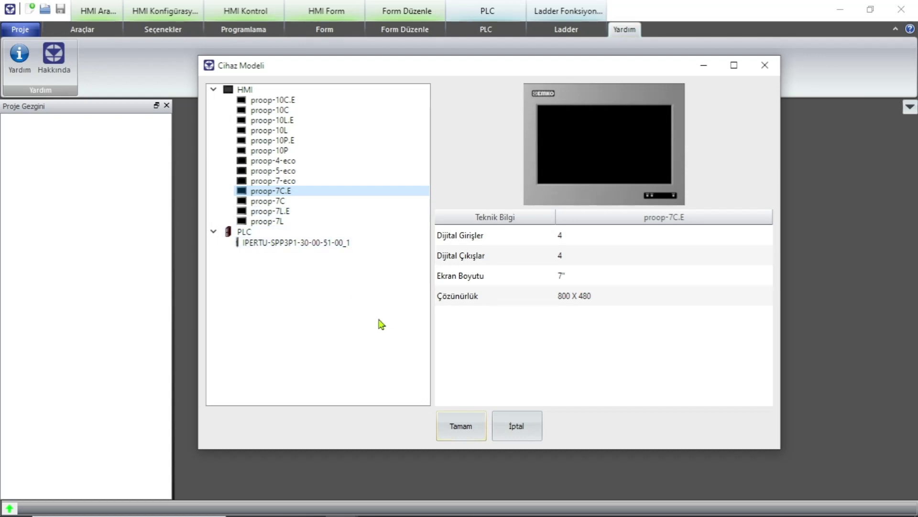
{"action": "left_click", "coordinate": [457, 429]}
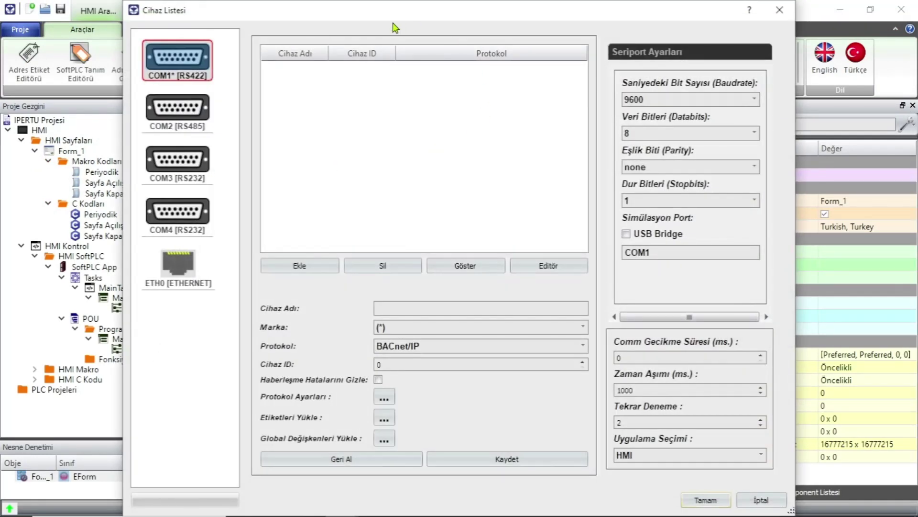
Step: Examine the connection settings of the serial ports COM1 to COM4 and of the ETH0 Ethernet port in the device list
{"action": "mouse_move", "coordinate": [404, 21]}
{"action": "left_mouse_down"}
{"action": "mouse_move", "coordinate": [447, 45]}
{"action": "mouse_move", "coordinate": [406, 23]}
{"action": "left_mouse_up"}
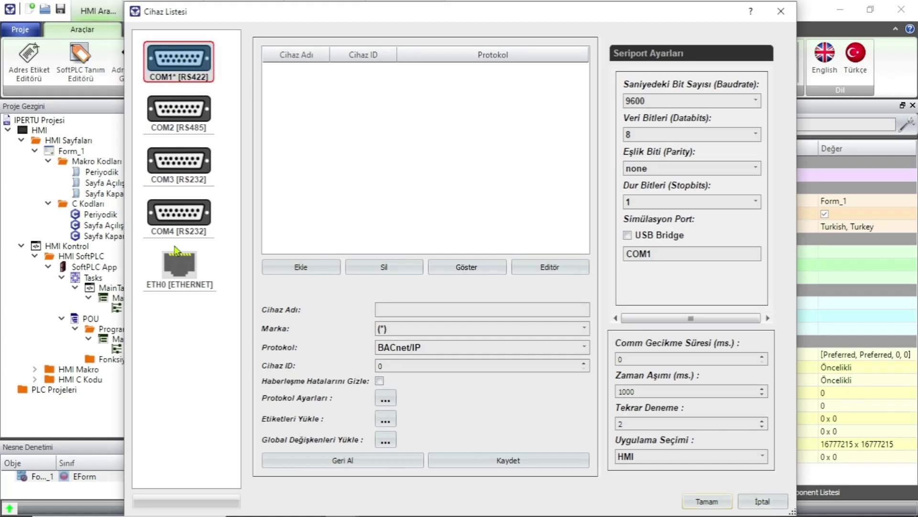
{"action": "left_click", "coordinate": [177, 277]}
{"action": "left_click", "coordinate": [175, 226]}
{"action": "left_click", "coordinate": [168, 180]}
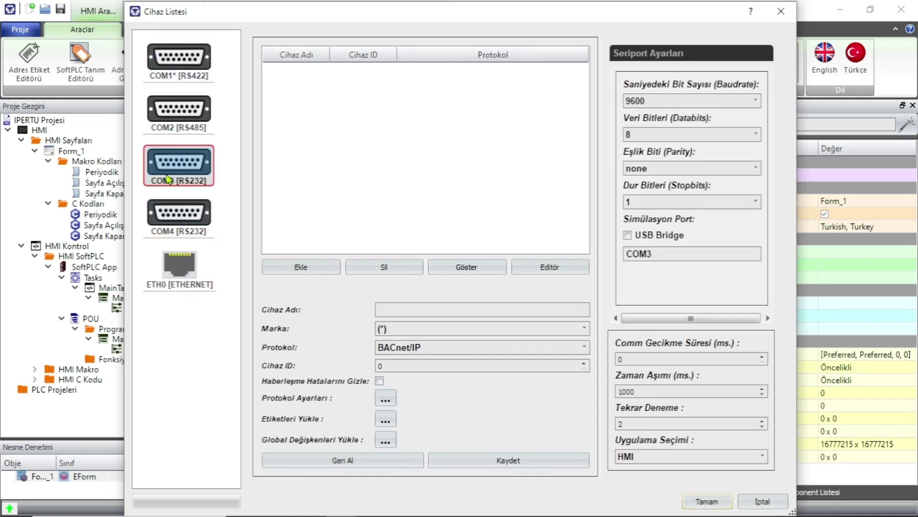
{"action": "left_click", "coordinate": [176, 115]}
{"action": "left_click", "coordinate": [179, 69]}
{"action": "left_click", "coordinate": [178, 113]}
{"action": "left_click", "coordinate": [180, 166]}
{"action": "left_click", "coordinate": [178, 220]}
{"action": "left_click", "coordinate": [180, 264]}
{"action": "left_click", "coordinate": [179, 201]}
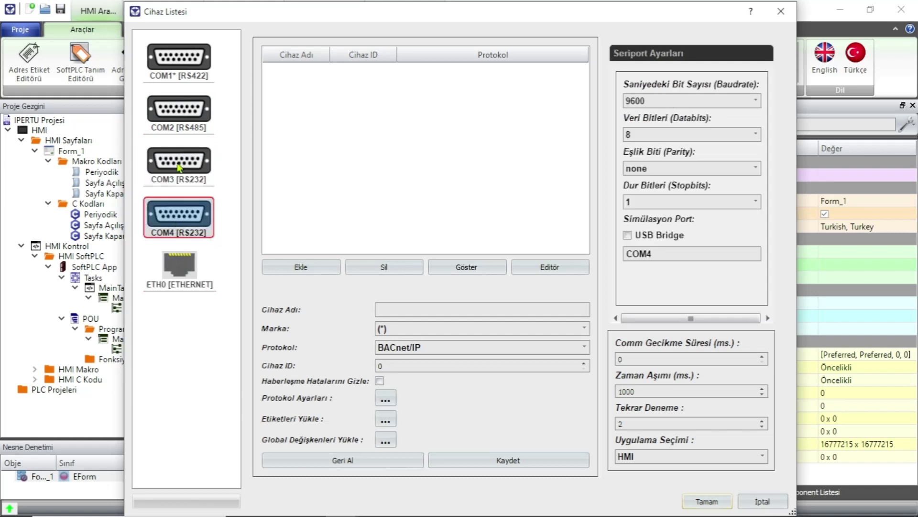
{"action": "left_click", "coordinate": [180, 166]}
{"action": "left_click", "coordinate": [191, 272]}
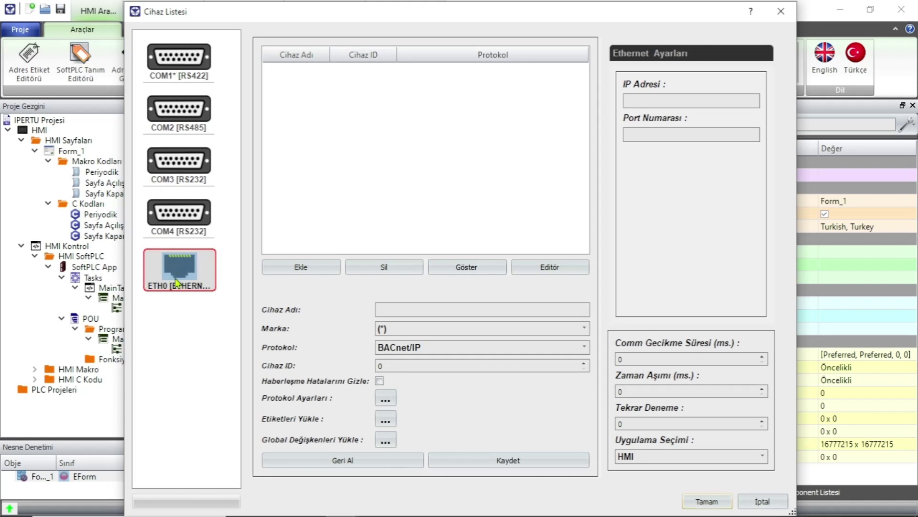
Step: Review the communication protocols offered for the ETH0 port and close the device list without adding a device
{"action": "left_click", "coordinate": [585, 347]}
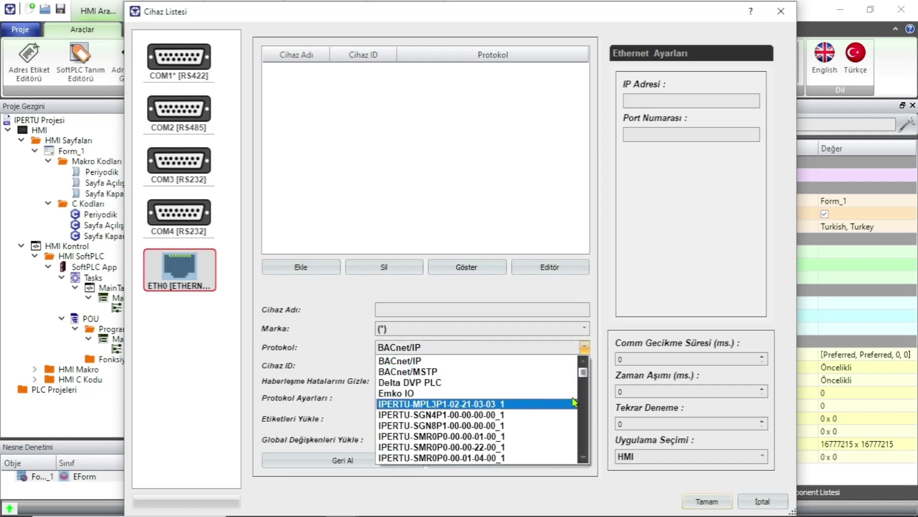
{"action": "scroll", "coordinate": [550, 431], "scroll_direction": "down", "scroll_amount": 10}
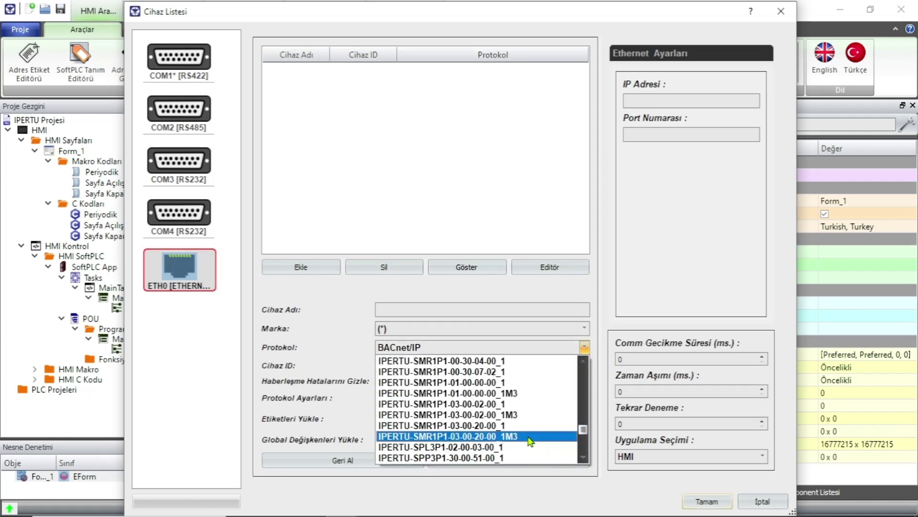
{"action": "scroll", "coordinate": [502, 426], "scroll_direction": "down", "scroll_amount": 1}
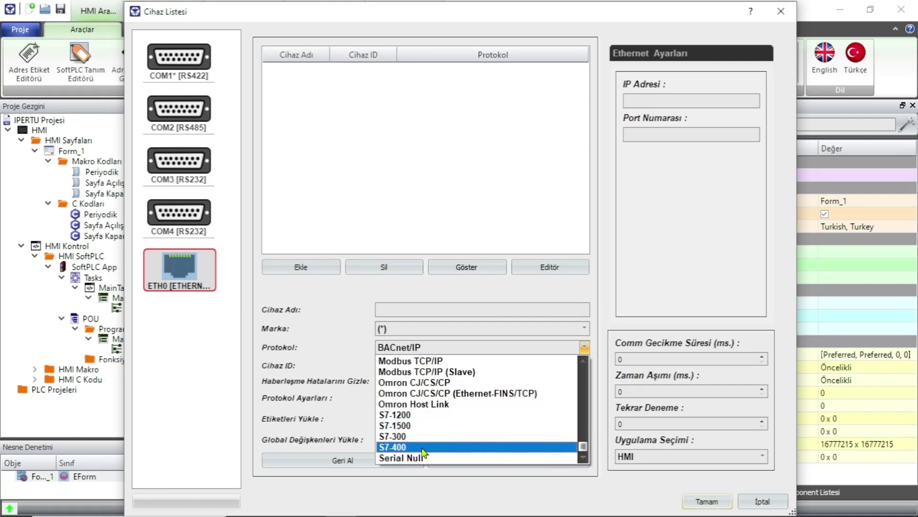
{"action": "left_click", "coordinate": [511, 209]}
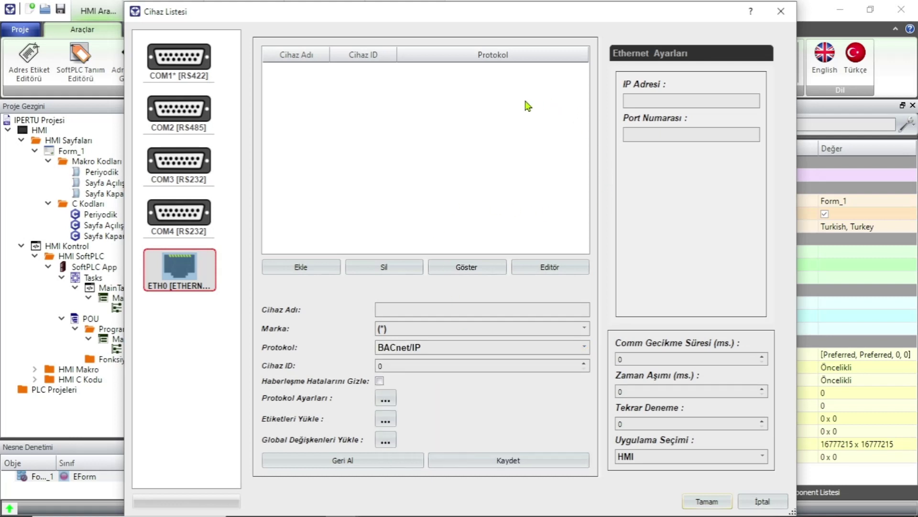
{"action": "left_click", "coordinate": [761, 502]}
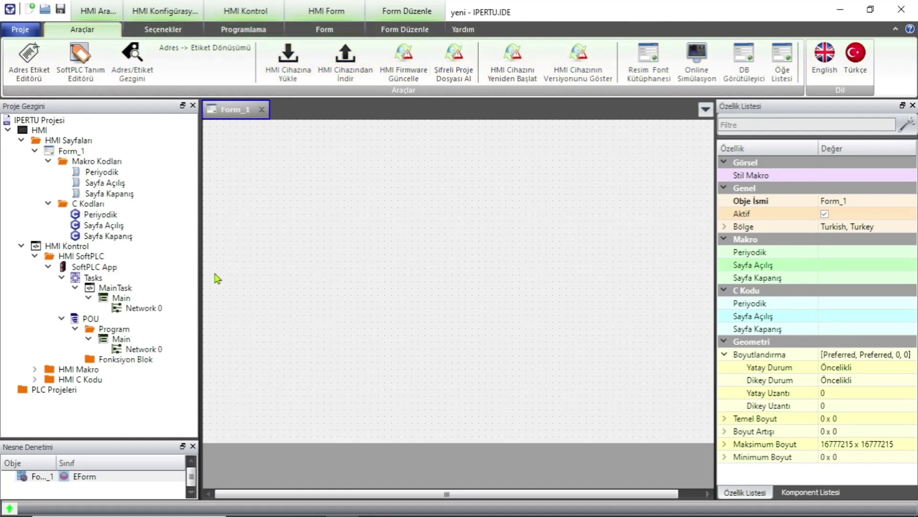
Step: Narrow the project explorer, bring up the yeni project's settings page, and collapse and re-expand the HMI branch to view its contents
{"action": "left_click_drag", "start_coordinate": [193, 219], "coordinate": [178, 220]}
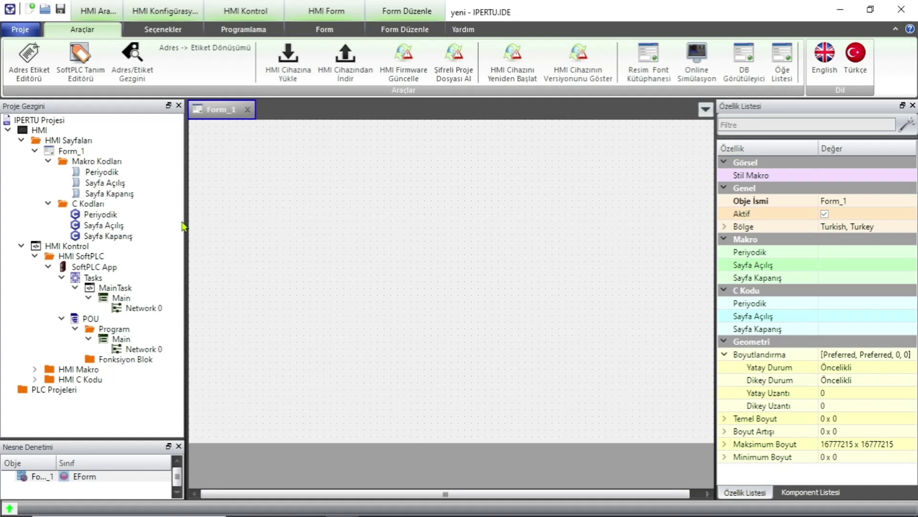
{"action": "left_click", "coordinate": [7, 130]}
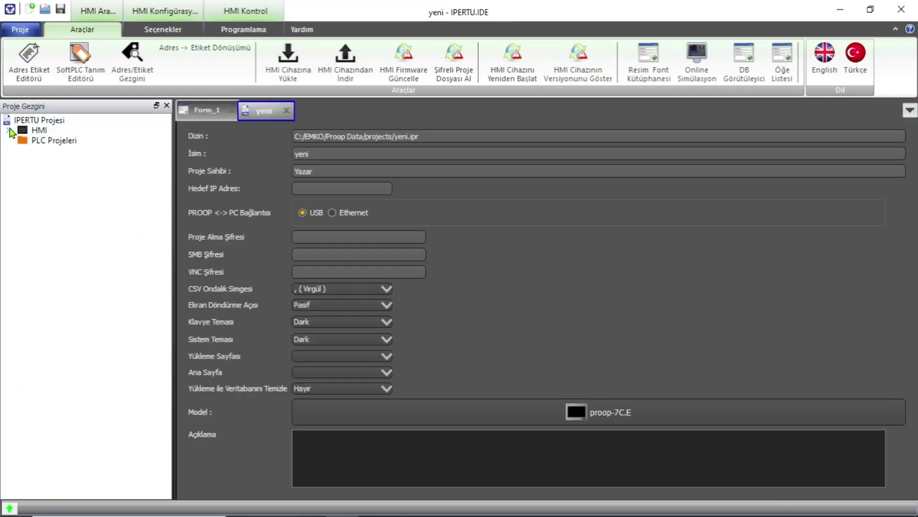
{"action": "left_click", "coordinate": [8, 130]}
{"action": "left_click", "coordinate": [8, 130]}
{"action": "left_click", "coordinate": [8, 131]}
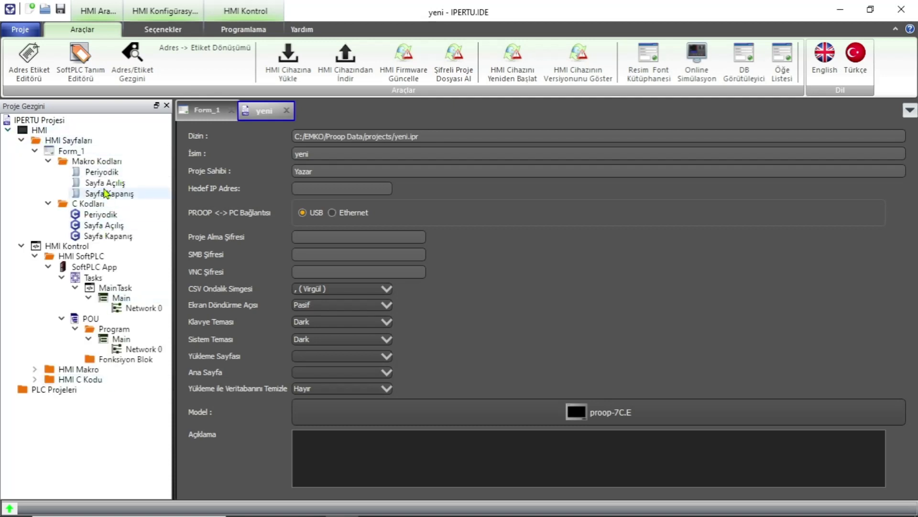
Step: Look through the HMI branch, viewing the Form_1 page and the HMI Kontrol settings, and leave HMI Sayfaları and HMI Kontrol collapsed
{"action": "left_click", "coordinate": [8, 131]}
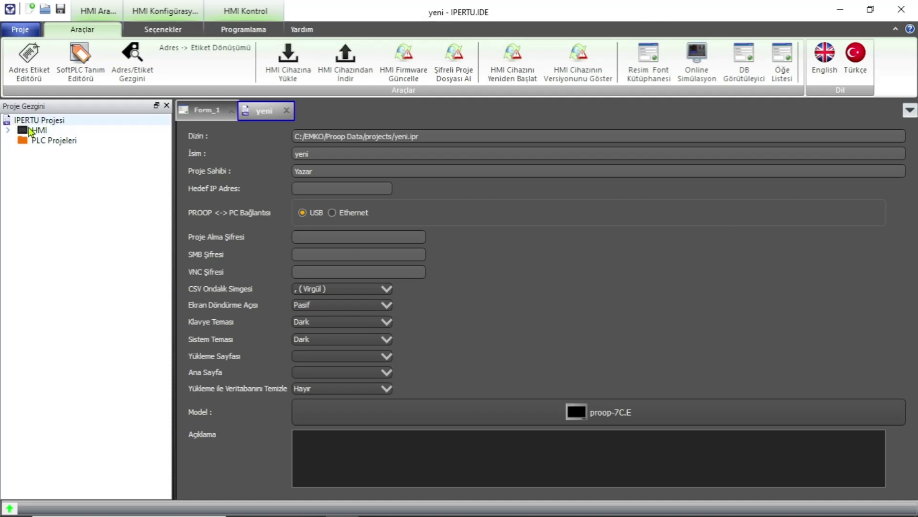
{"action": "left_click", "coordinate": [6, 130]}
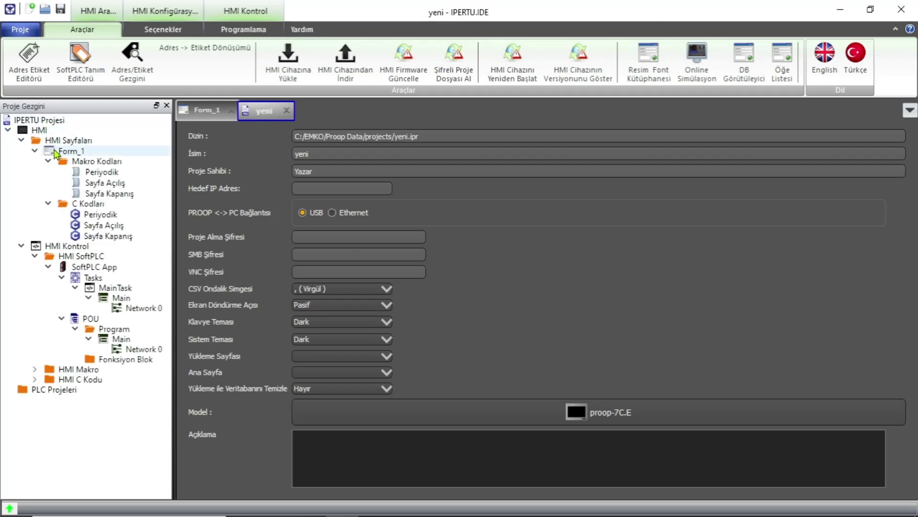
{"action": "left_click", "coordinate": [34, 151]}
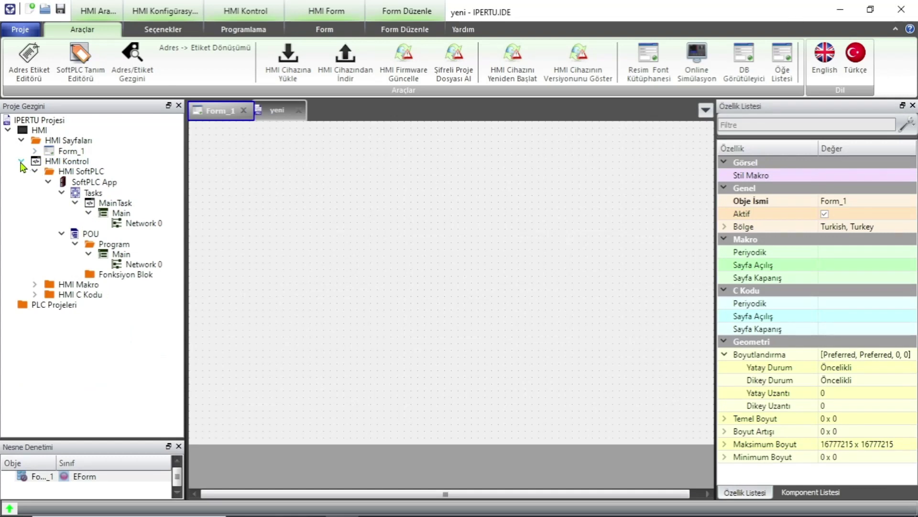
{"action": "double_click", "coordinate": [25, 161]}
{"action": "left_click", "coordinate": [21, 162]}
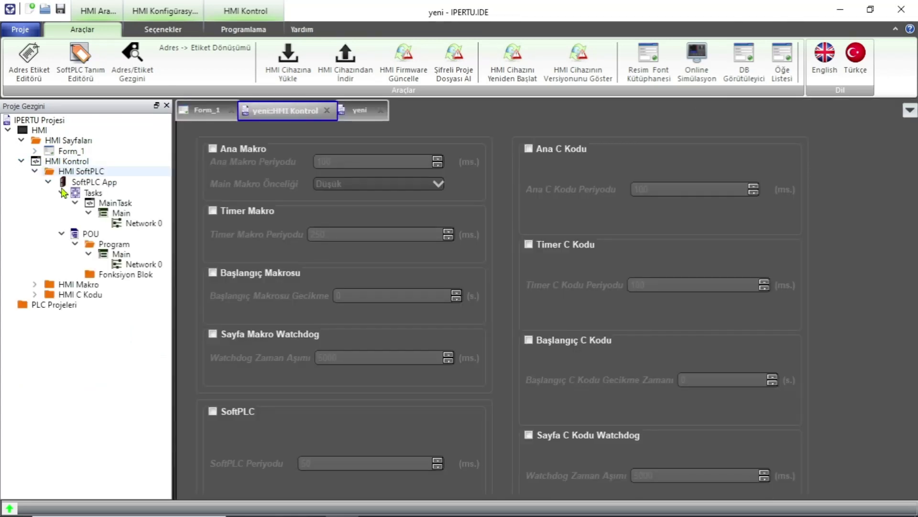
{"action": "left_click", "coordinate": [21, 162]}
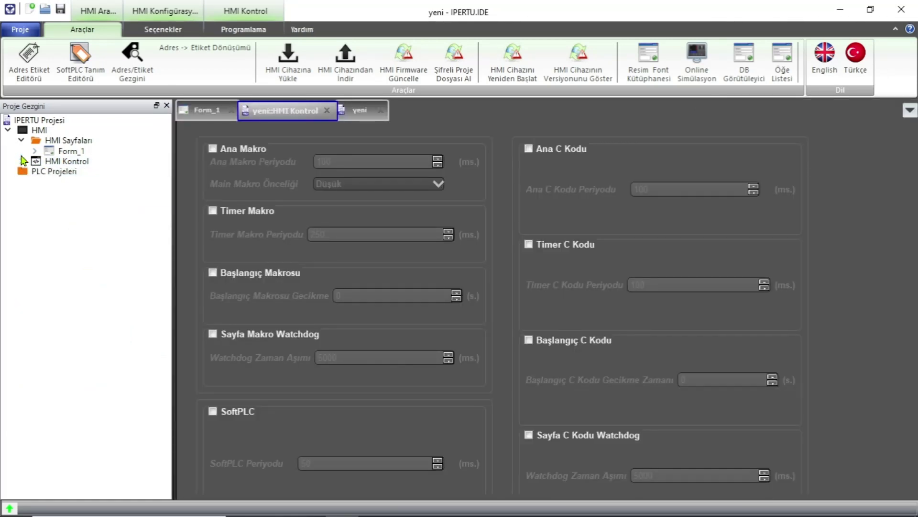
{"action": "left_click", "coordinate": [20, 140]}
Step: Create a new PLC project under PLC Projeleri in the project explorer
{"action": "left_click", "coordinate": [59, 162]}
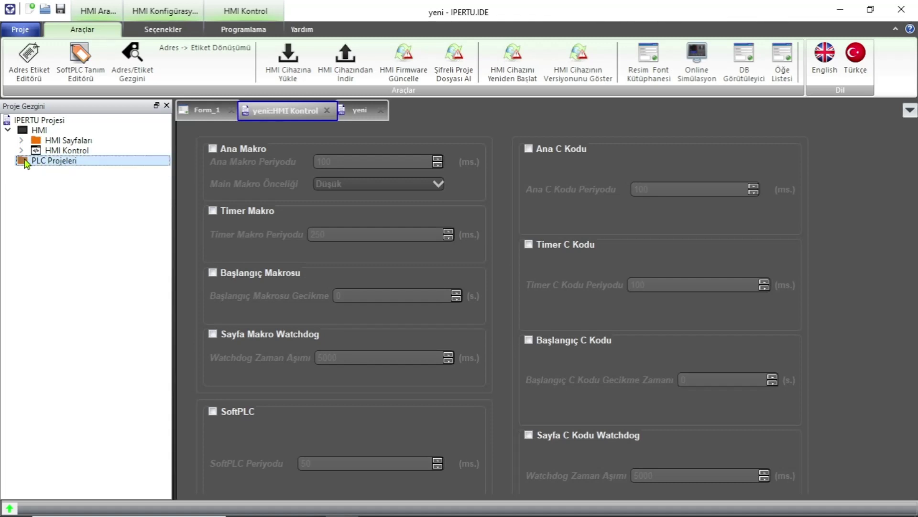
{"action": "right_click", "coordinate": [75, 164]}
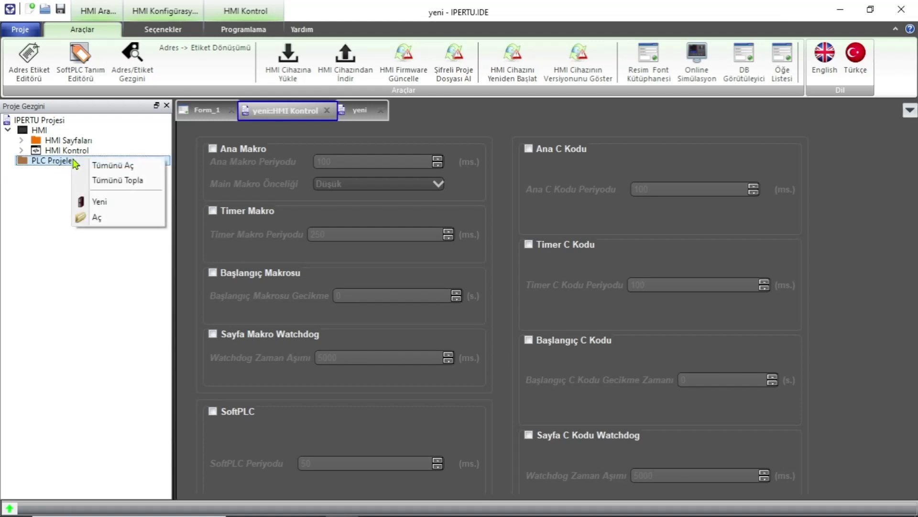
{"action": "left_click", "coordinate": [103, 205]}
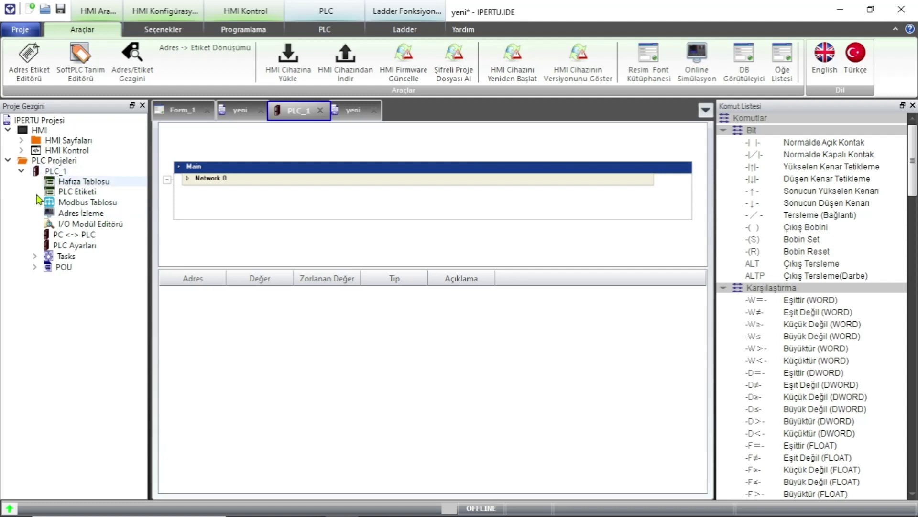
Step: Review the contents of the PLC_1 branch, expand POU down to the Main program and open its Network 0
{"action": "left_click", "coordinate": [21, 170]}
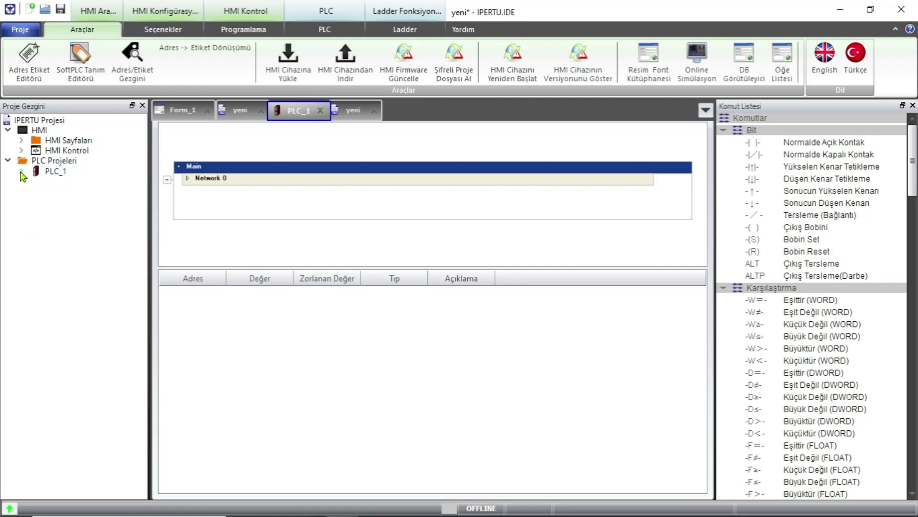
{"action": "left_click", "coordinate": [22, 172]}
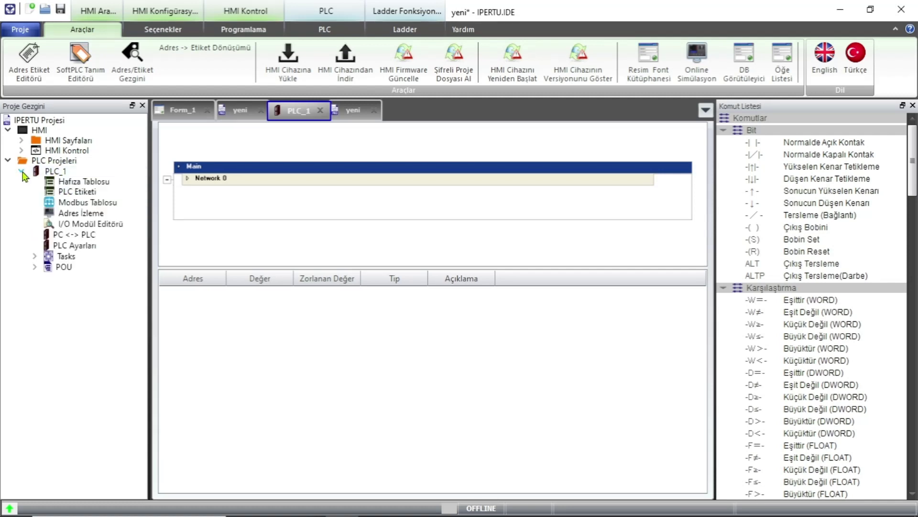
{"action": "left_click", "coordinate": [21, 171]}
{"action": "left_click", "coordinate": [21, 172]}
{"action": "left_click", "coordinate": [34, 267]}
{"action": "left_click", "coordinate": [48, 277]}
{"action": "double_click", "coordinate": [63, 288]}
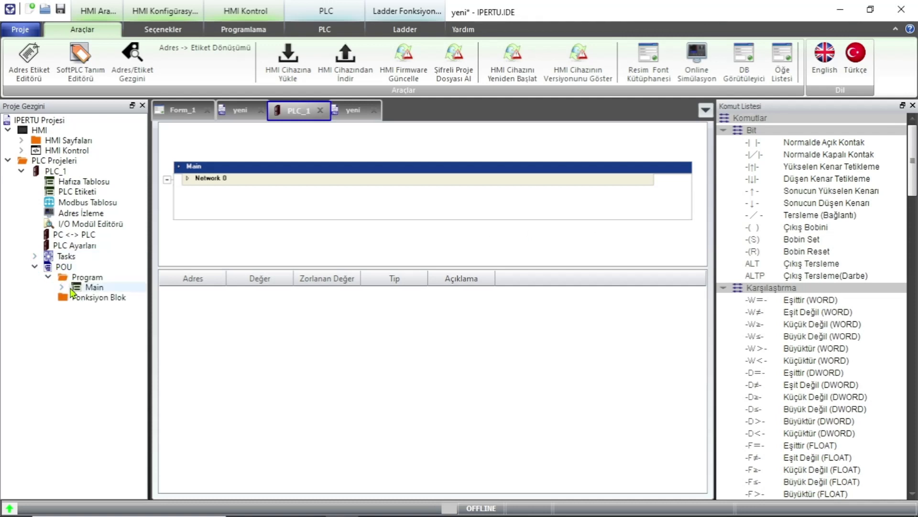
{"action": "left_click", "coordinate": [62, 287]}
{"action": "double_click", "coordinate": [111, 297]}
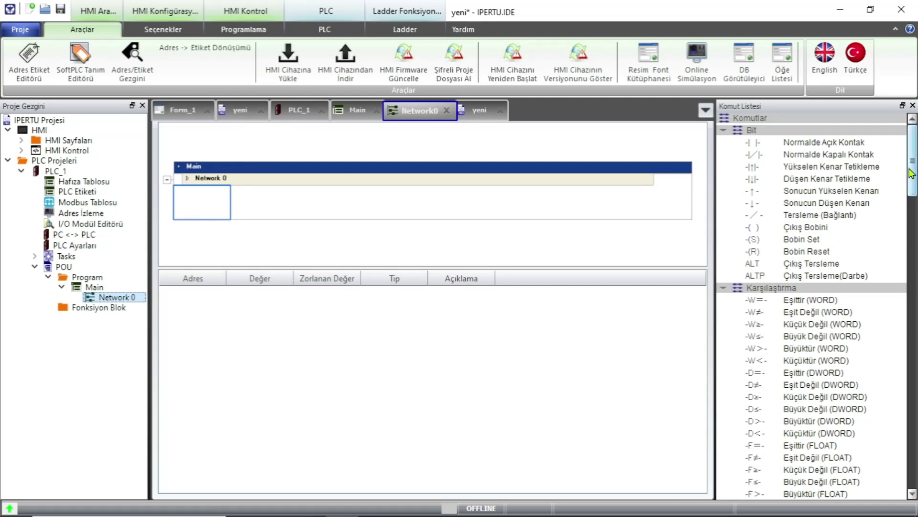
Step: Examine the parameter configurations of the CTU counter and the Normalde Açık Kontak for Network 0 without inserting either command
{"action": "left_click_drag", "start_coordinate": [912, 175], "coordinate": [829, 392]}
{"action": "left_click_drag", "start_coordinate": [821, 354], "coordinate": [215, 209]}
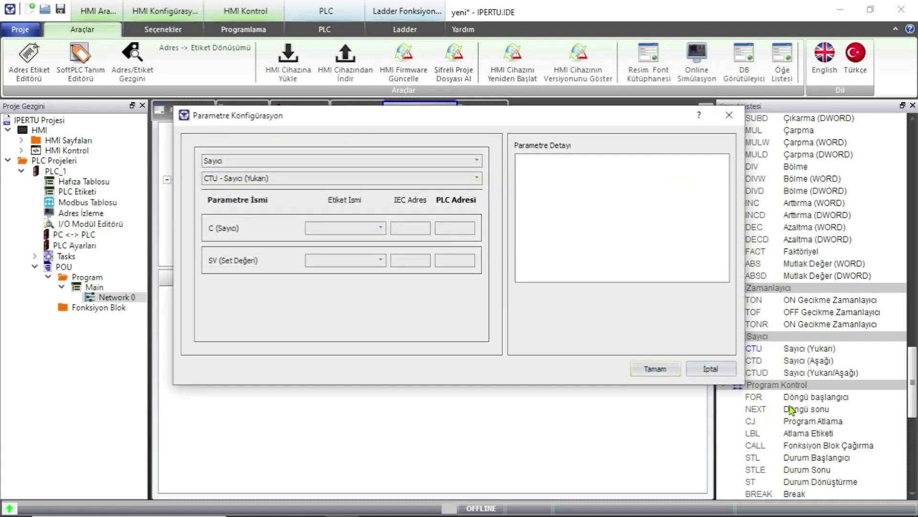
{"action": "left_click", "coordinate": [711, 369]}
{"action": "scroll", "coordinate": [813, 364], "scroll_direction": "up", "scroll_amount": 6}
{"action": "left_click_drag", "start_coordinate": [911, 355], "coordinate": [911, 158]}
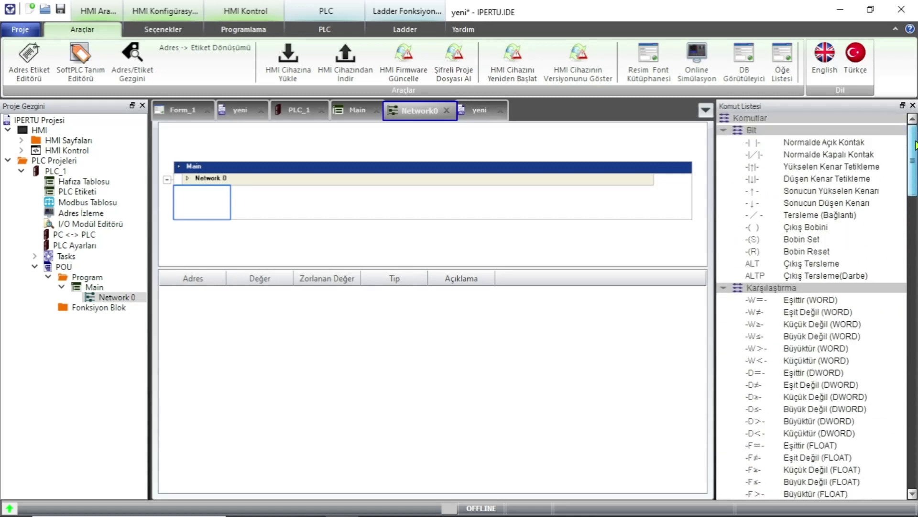
{"action": "left_click_drag", "start_coordinate": [804, 144], "coordinate": [206, 203]}
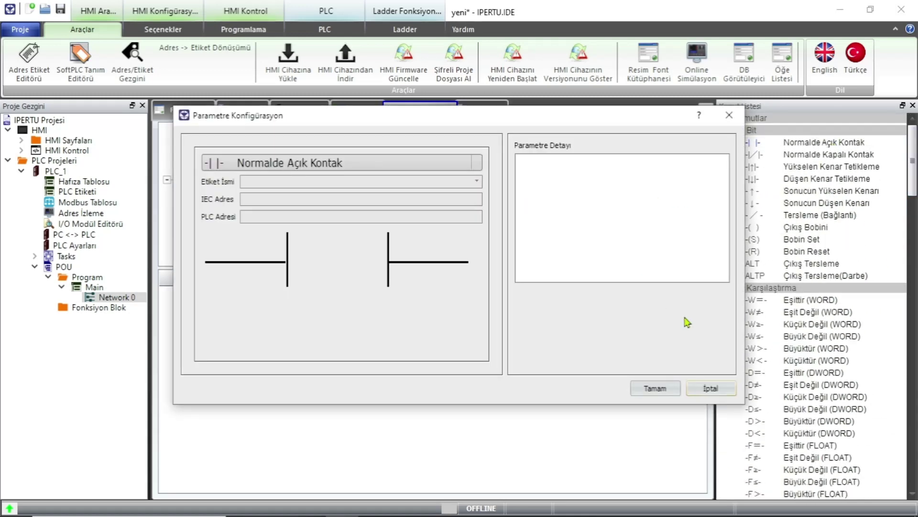
{"action": "left_click", "coordinate": [708, 387]}
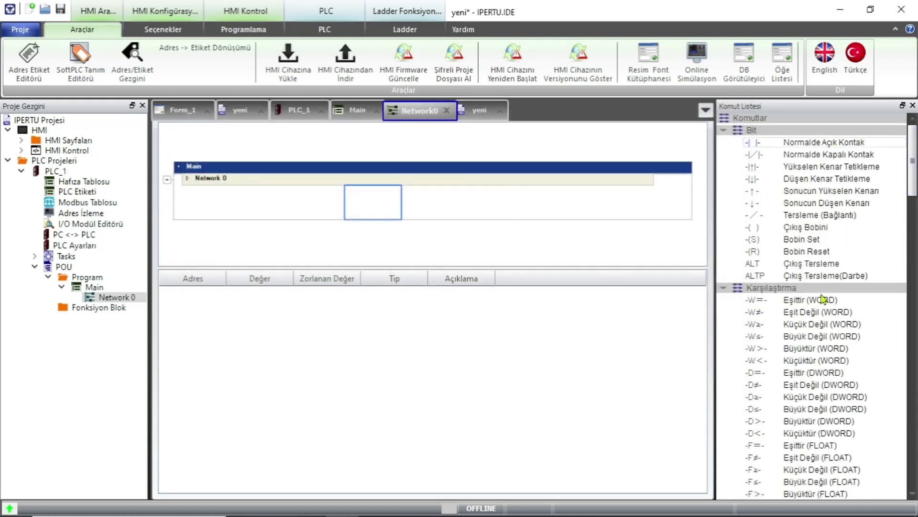
Step: Collapse the Bit, Karşılaştırma and Dönüştür groups in the command list, checking the comparison commands along the way
{"action": "left_click", "coordinate": [725, 130]}
{"action": "left_click", "coordinate": [723, 142]}
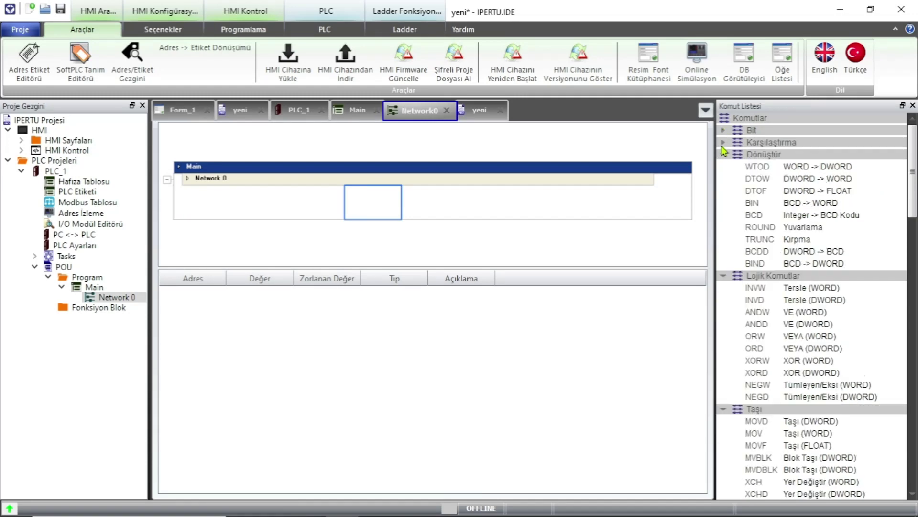
{"action": "left_click", "coordinate": [724, 154]}
{"action": "left_click", "coordinate": [724, 143]}
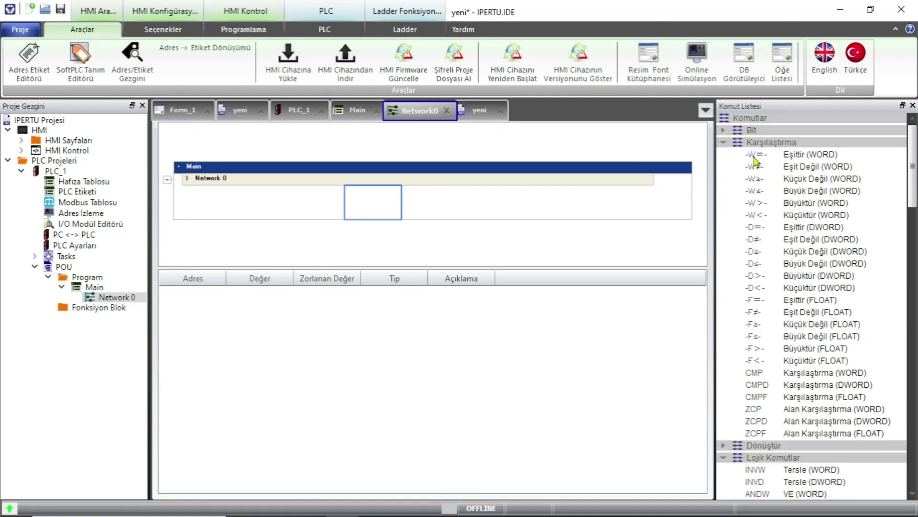
{"action": "left_click", "coordinate": [723, 143]}
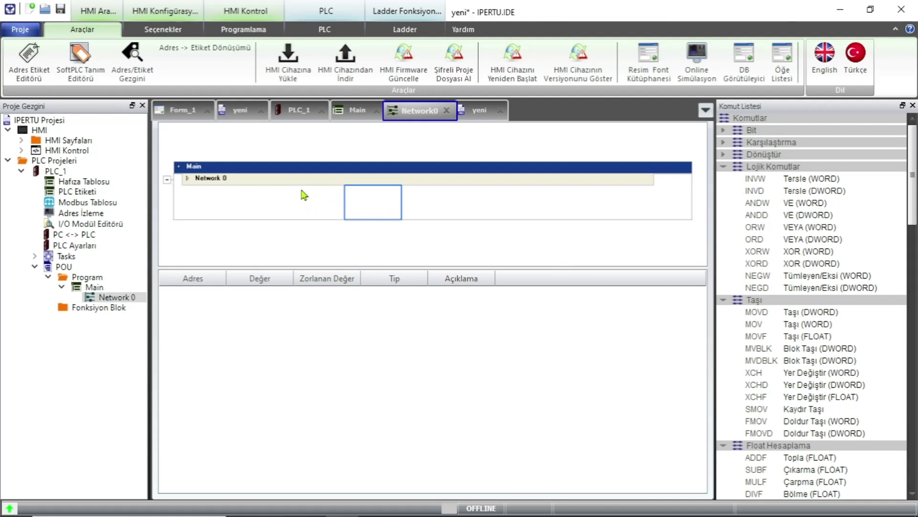
Step: Add two more networks after Network 0 in the Main program and enlarge the ladder area to show them all
{"action": "right_click", "coordinate": [330, 198]}
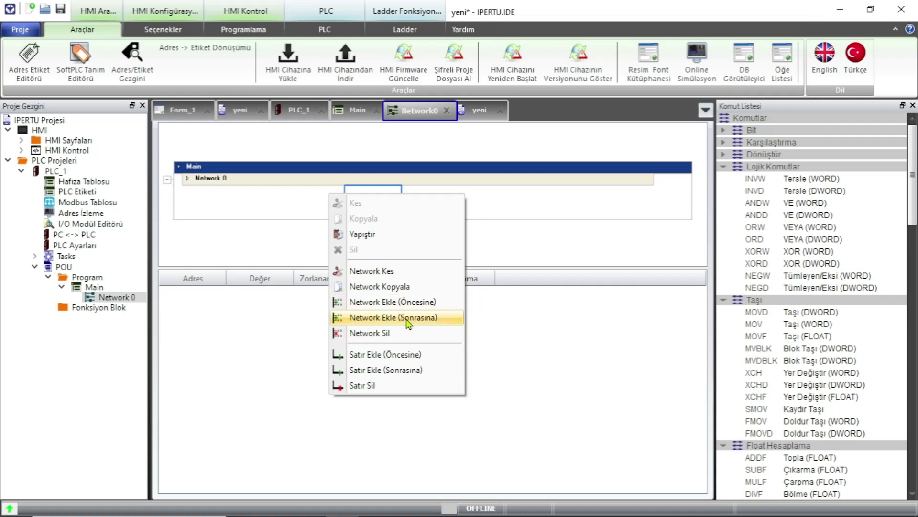
{"action": "left_click", "coordinate": [426, 326]}
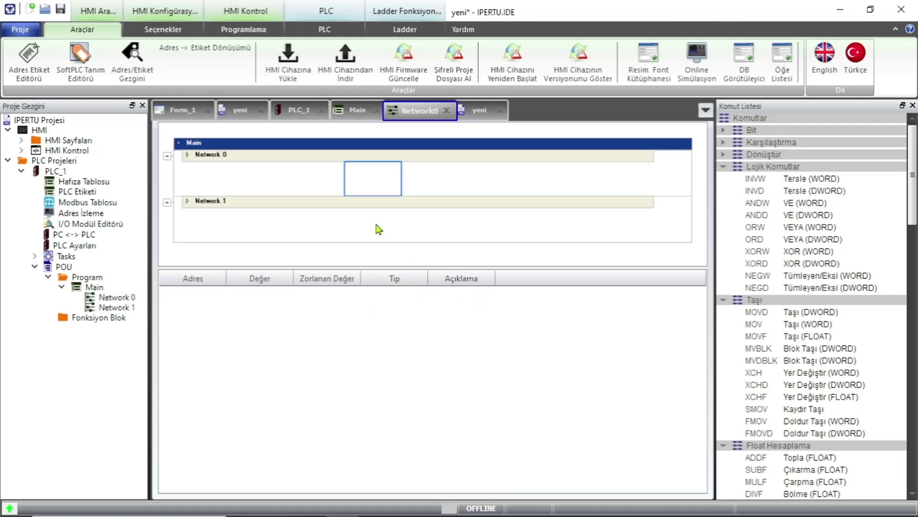
{"action": "right_click", "coordinate": [376, 224]}
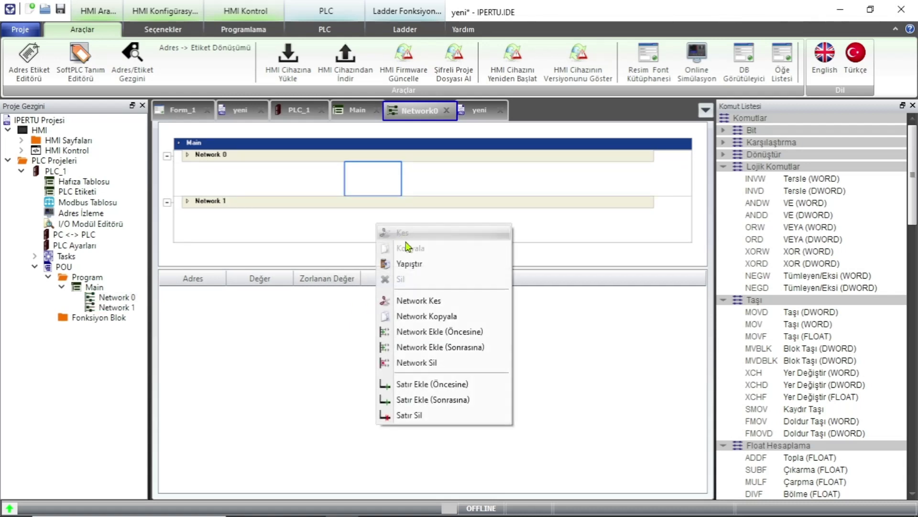
{"action": "left_click", "coordinate": [452, 348]}
{"action": "left_click_drag", "start_coordinate": [463, 270], "coordinate": [463, 384]}
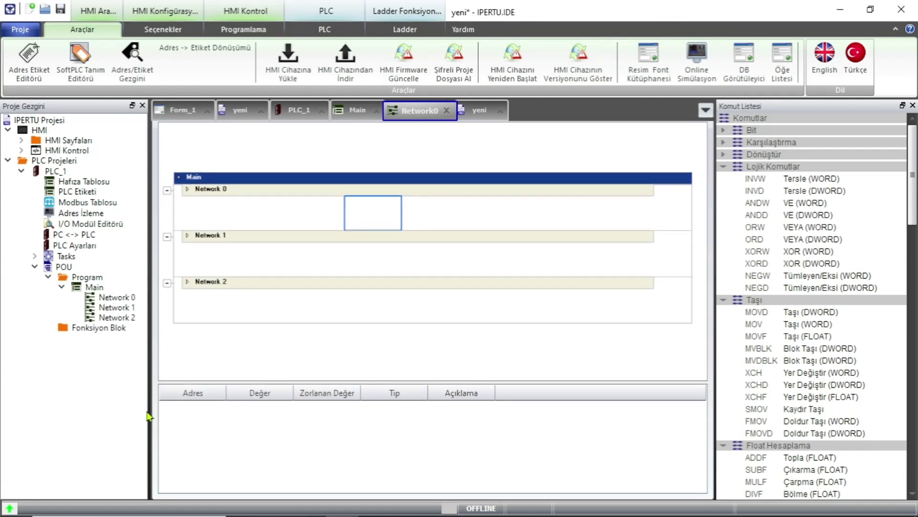
Step: Review the available PLC, Ladder, Programlama and Seçenekler commands
{"action": "left_click", "coordinate": [324, 29]}
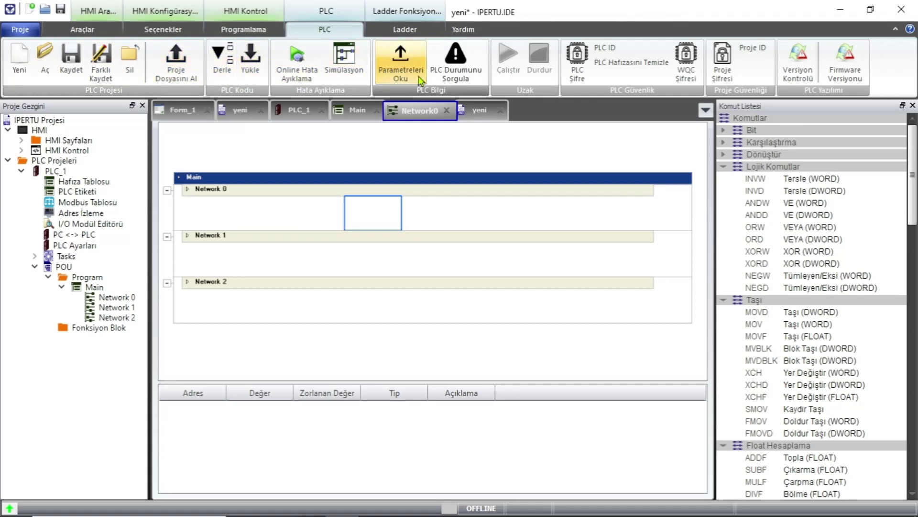
{"action": "left_click", "coordinate": [403, 29]}
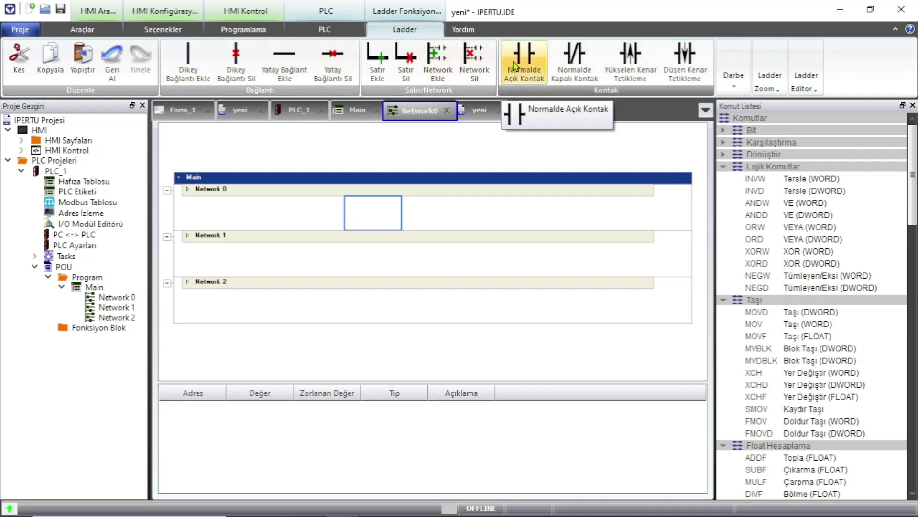
{"action": "left_click", "coordinate": [325, 29]}
{"action": "left_click", "coordinate": [247, 33]}
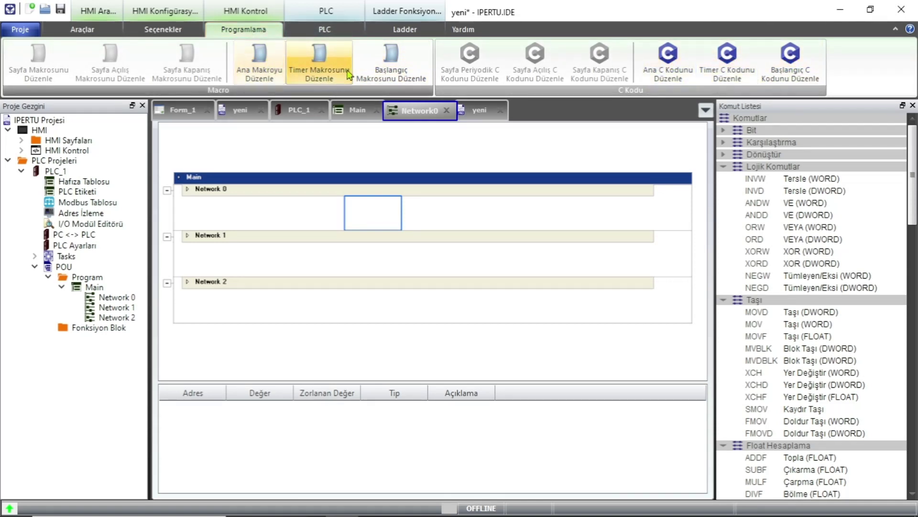
{"action": "left_click", "coordinate": [163, 29]}
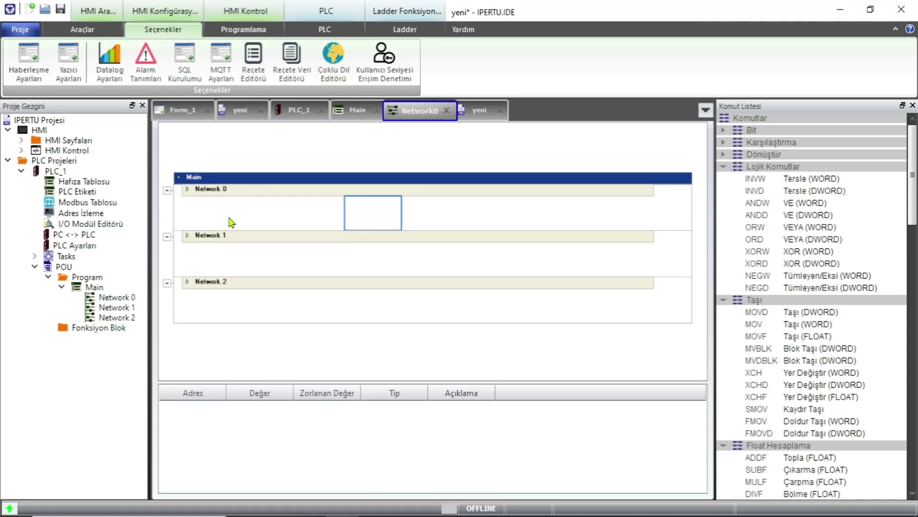
Step: In the communication settings, start a device on the ETH0 port with the name plc_1 and the brand EMKO
{"action": "left_click", "coordinate": [27, 68]}
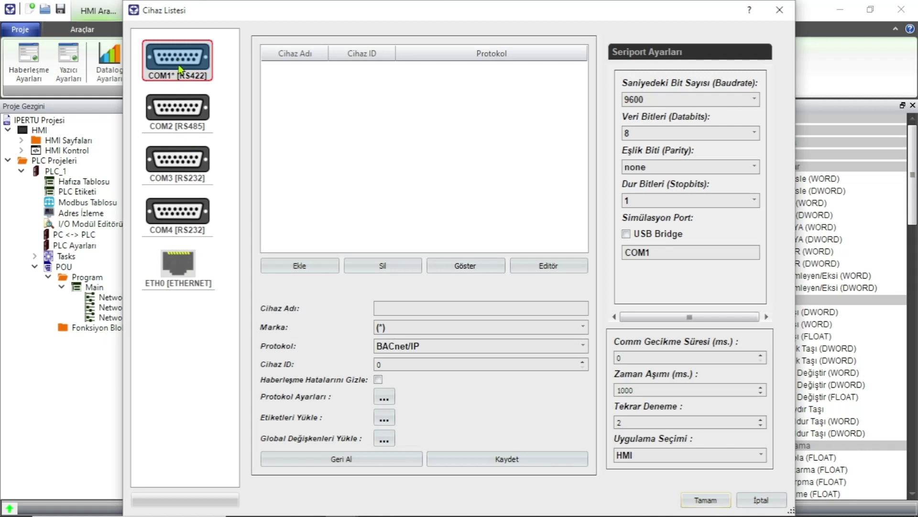
{"action": "left_click", "coordinate": [181, 270]}
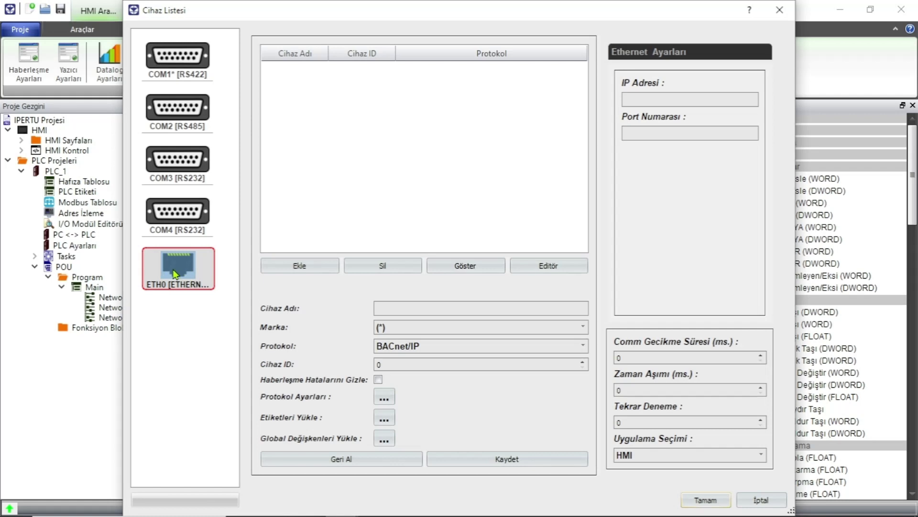
{"action": "left_click", "coordinate": [412, 310]}
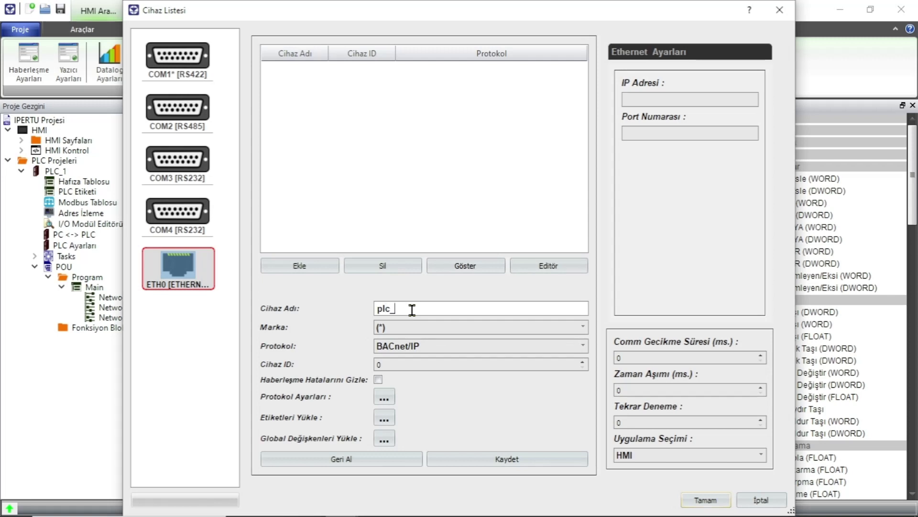
{"action": "left_click", "coordinate": [440, 326]}
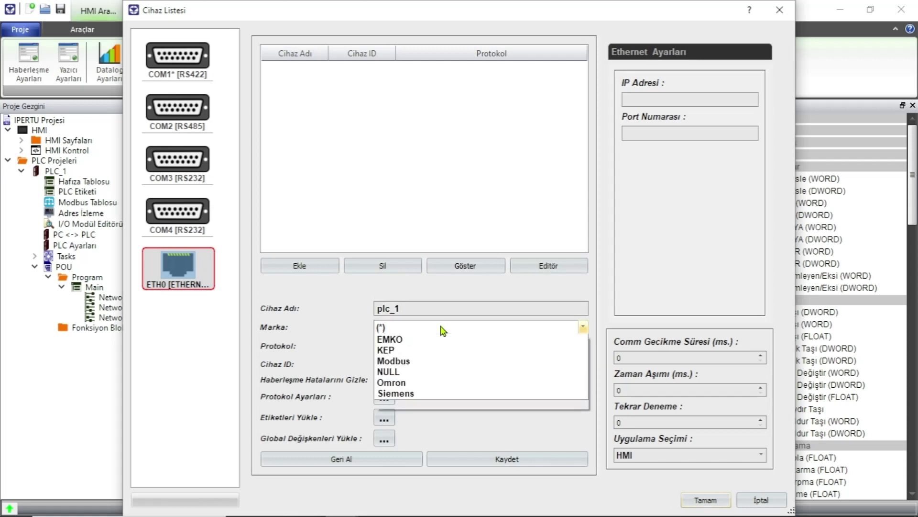
{"action": "left_click", "coordinate": [437, 375]}
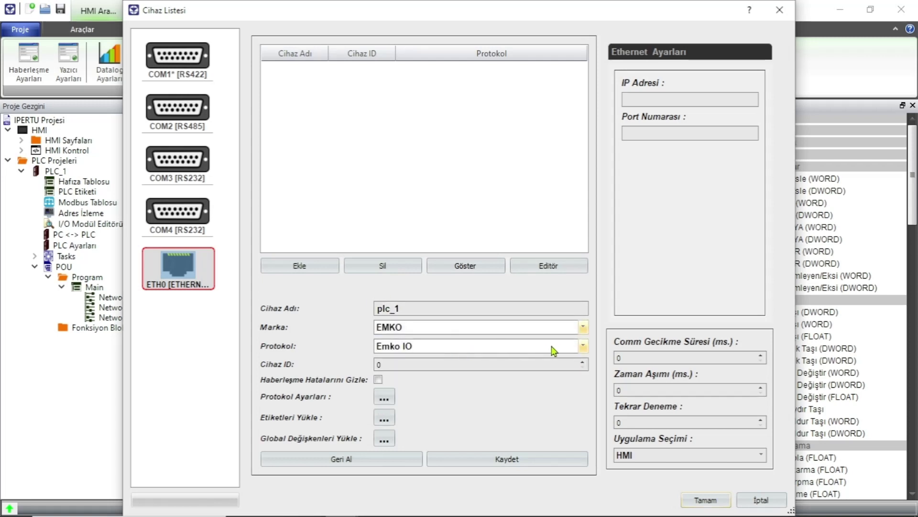
Step: Set the protocol of plc_1 to IPERTU-SPP3P1-30-00-51-00_1, add the device to the ETH0 list and select its entry
{"action": "left_click", "coordinate": [583, 346]}
{"action": "left_click_drag", "start_coordinate": [582, 373], "coordinate": [582, 443]}
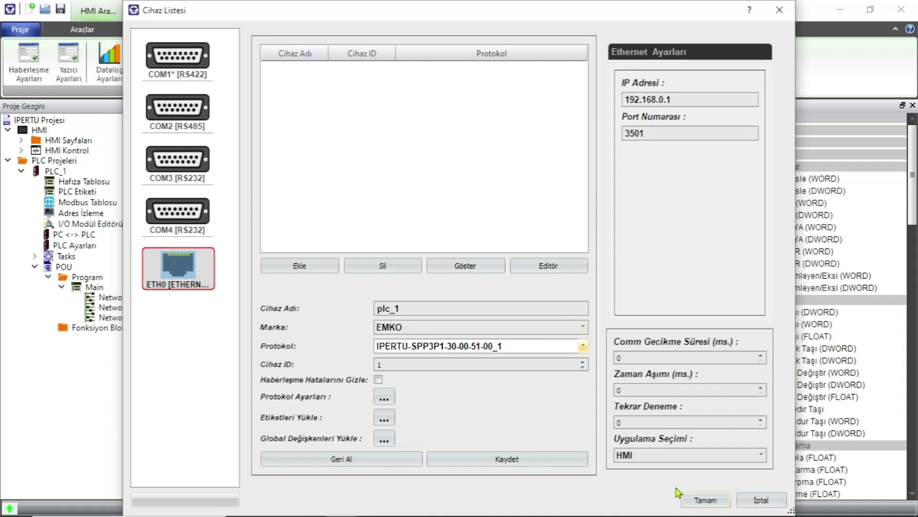
{"action": "left_click", "coordinate": [331, 266]}
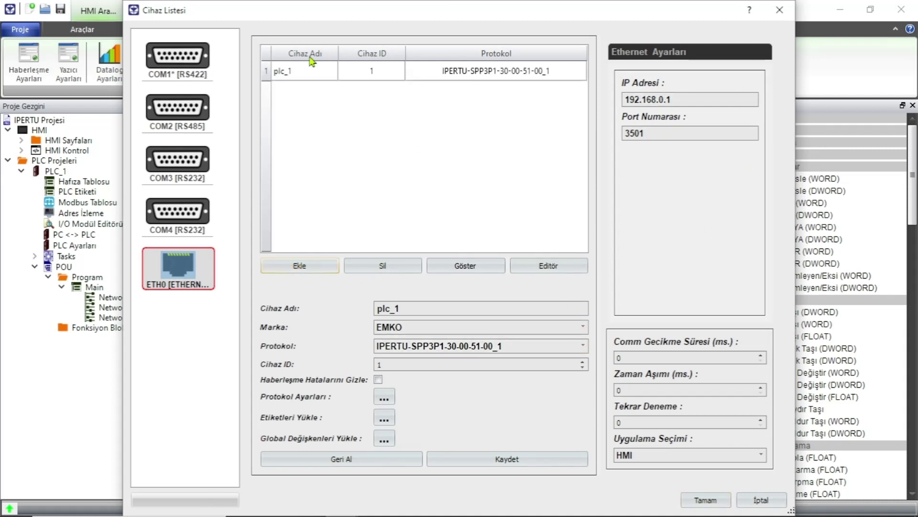
{"action": "left_click", "coordinate": [407, 74]}
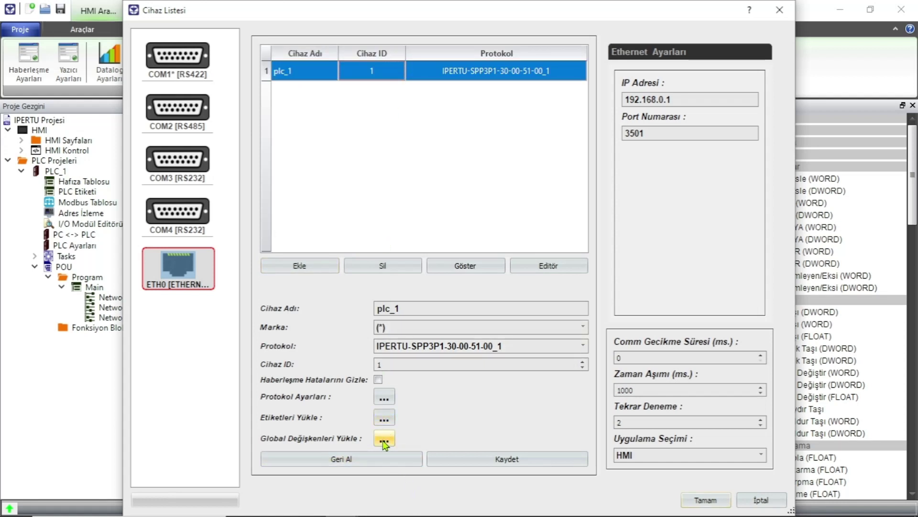
Step: Load the tag list of PLC_1 into the plc_1 device on the ETH0 port and accept the device list
{"action": "left_click", "coordinate": [384, 419]}
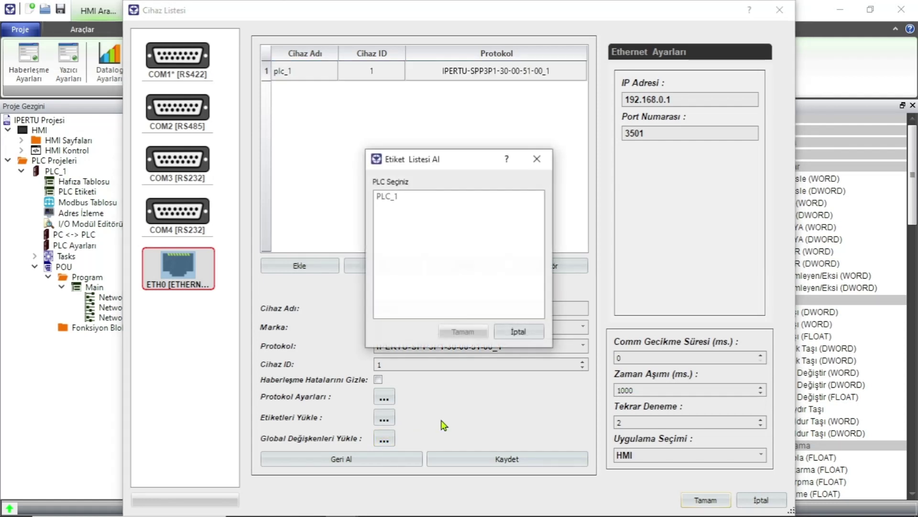
{"action": "left_click", "coordinate": [385, 196]}
{"action": "left_click", "coordinate": [463, 332]}
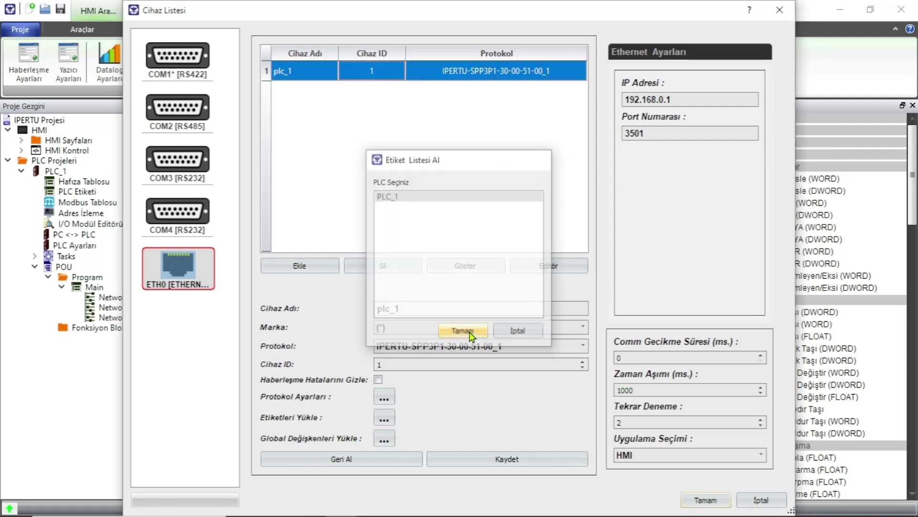
{"action": "left_click", "coordinate": [706, 500]}
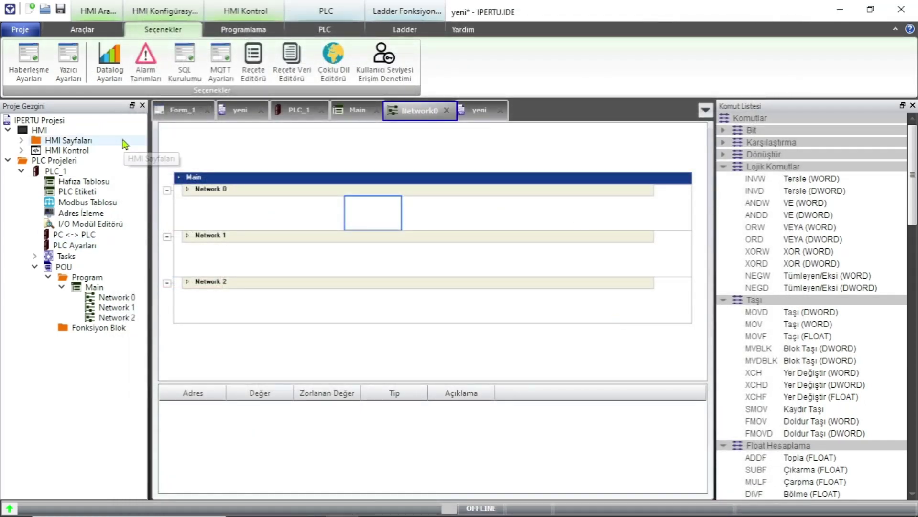
Step: Look at the PC <-> PLC settings, the PLC_1 ladder view and the Hafıza Tablosu of PLC_1
{"action": "double_click", "coordinate": [72, 234]}
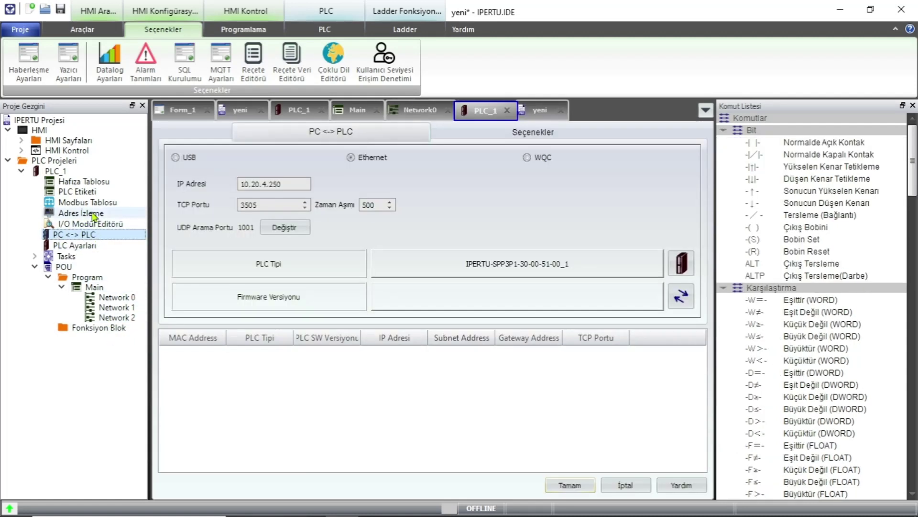
{"action": "double_click", "coordinate": [61, 172]}
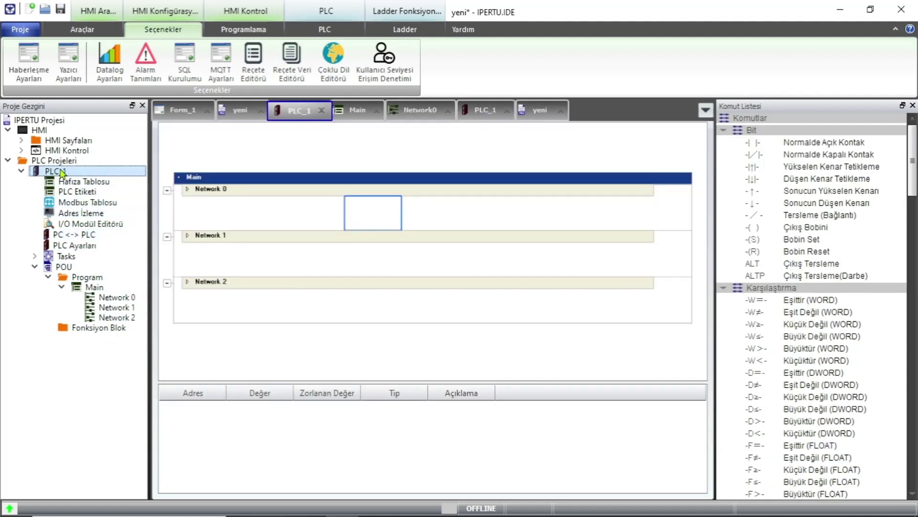
{"action": "double_click", "coordinate": [86, 183]}
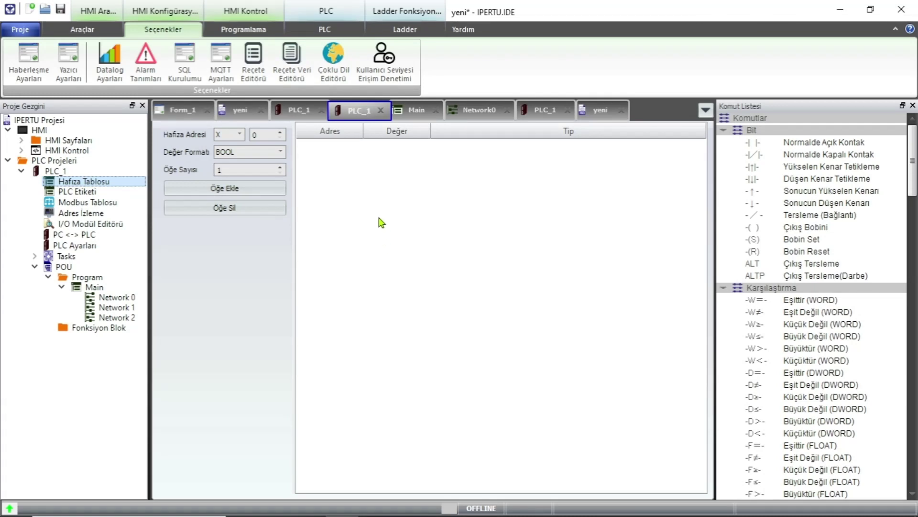
Step: Examine the PLC Etiketi table of PLC_1 for the Y, M and AI address groups
{"action": "double_click", "coordinate": [111, 194]}
{"action": "left_click", "coordinate": [183, 162]}
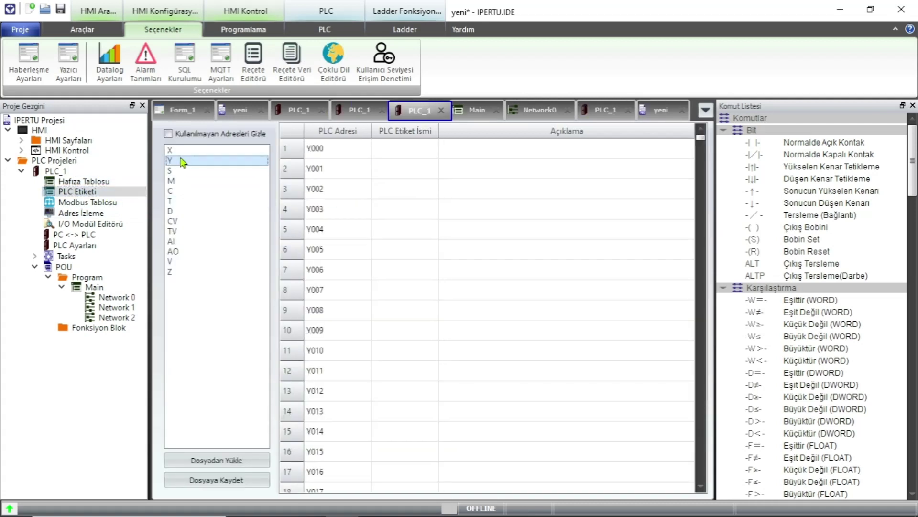
{"action": "left_click", "coordinate": [171, 180]}
{"action": "left_click", "coordinate": [171, 241]}
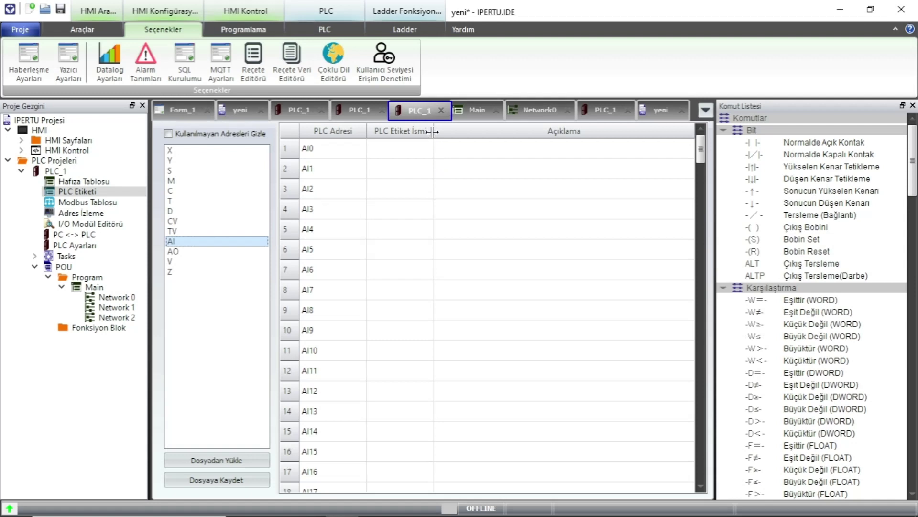
Step: Look at the Modbus Tablosu and Adres İzleme pages of PLC_1, narrowing the table list area of Adres İzleme
{"action": "double_click", "coordinate": [101, 204]}
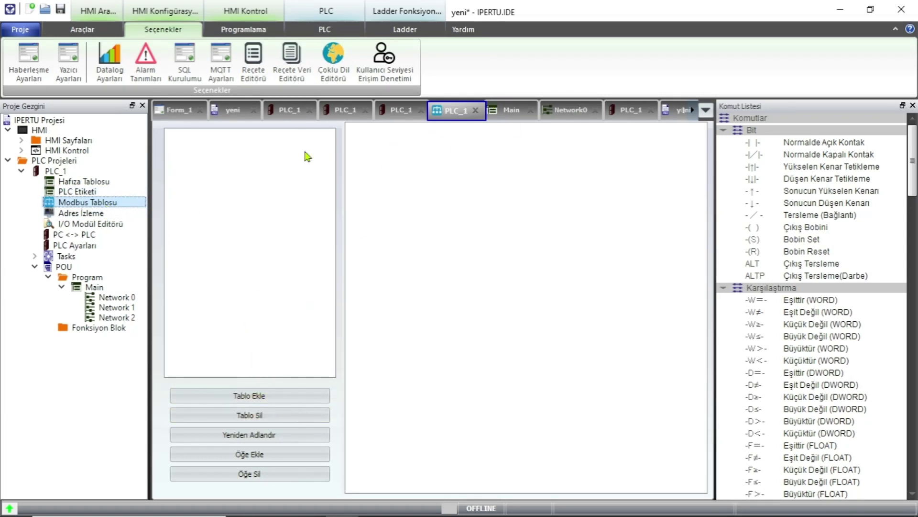
{"action": "double_click", "coordinate": [96, 216]}
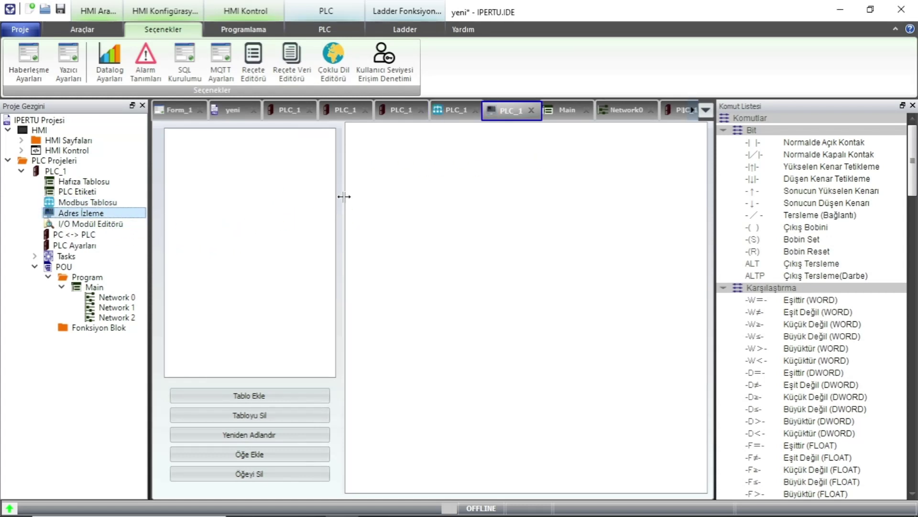
{"action": "left_click_drag", "start_coordinate": [344, 196], "coordinate": [334, 196]}
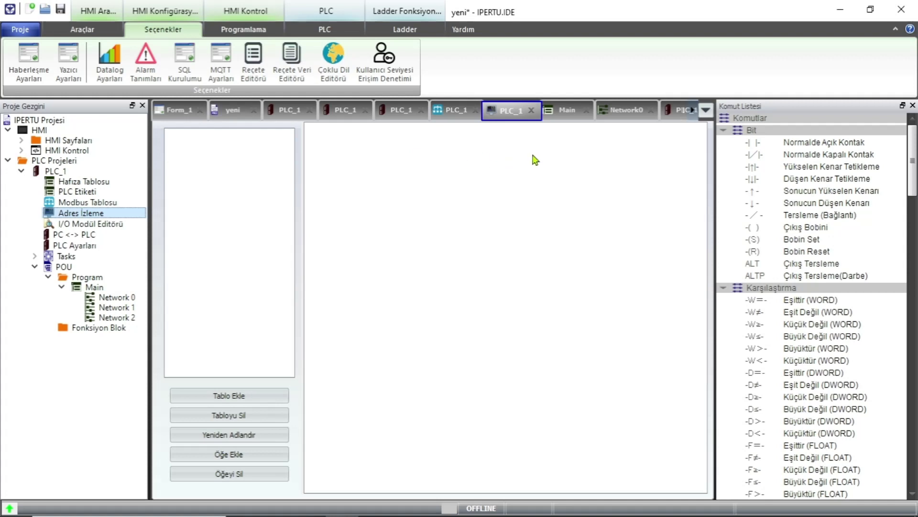
Step: In the I/O Modül Editörü, add IPERTU SMR0P0-00-03-21-00_1 [2xAI-SU 4xRO] to Slot1 and SMR0P0-00-01-21-00_1 [4xAI-SU 4xRO] to Slot2
{"action": "double_click", "coordinate": [106, 225]}
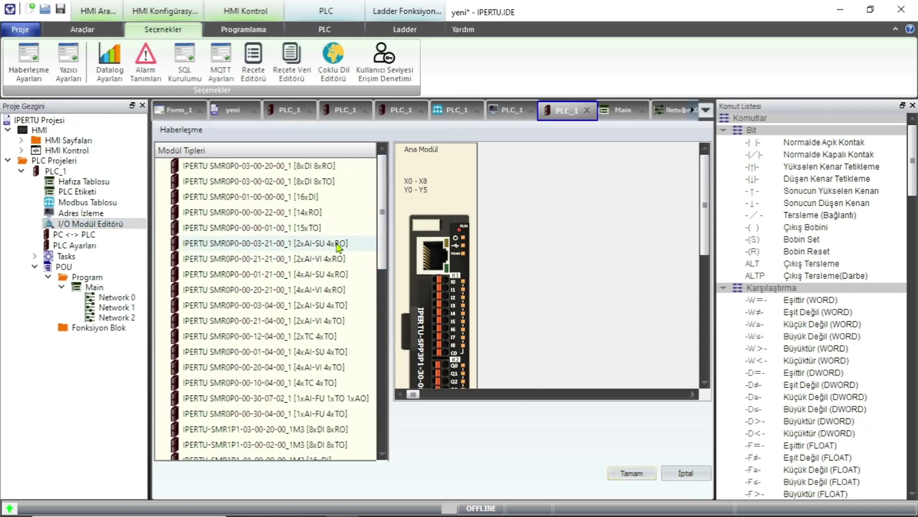
{"action": "left_click_drag", "start_coordinate": [316, 244], "coordinate": [509, 277]}
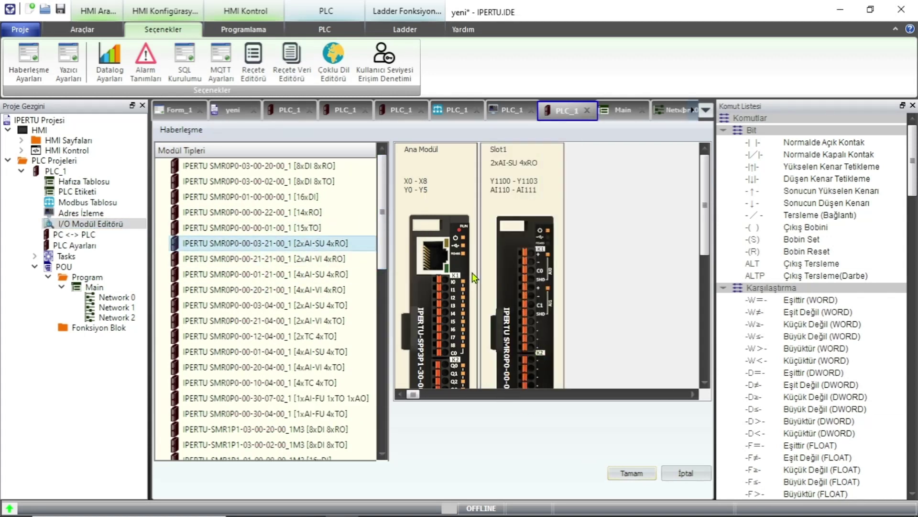
{"action": "left_click_drag", "start_coordinate": [287, 276], "coordinate": [590, 274]}
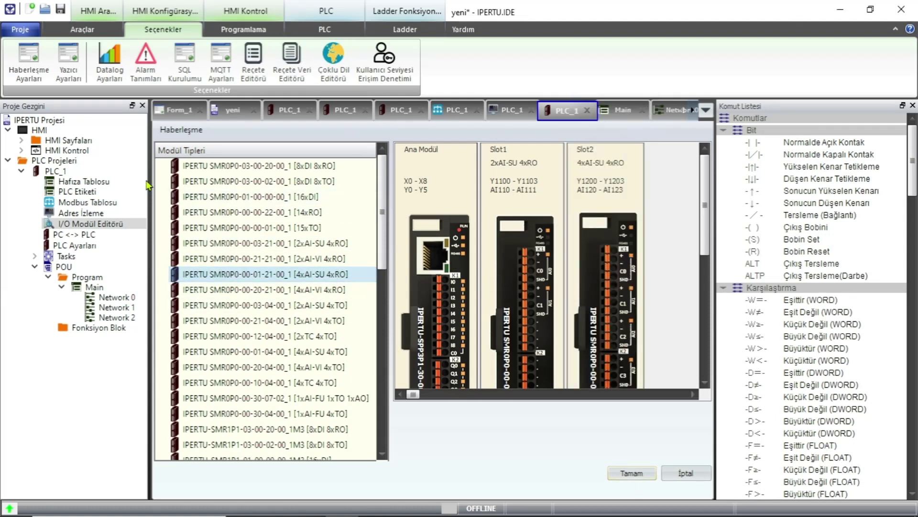
Step: Try to detect the connected I/O modules with Otomatik Tarama, accepting deletion of the current module configuration
{"action": "left_click", "coordinate": [184, 132]}
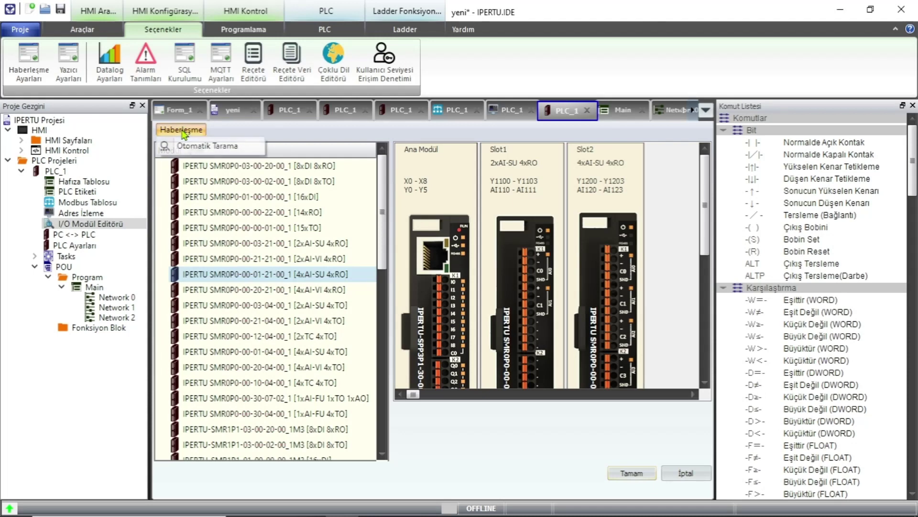
{"action": "left_click", "coordinate": [216, 147]}
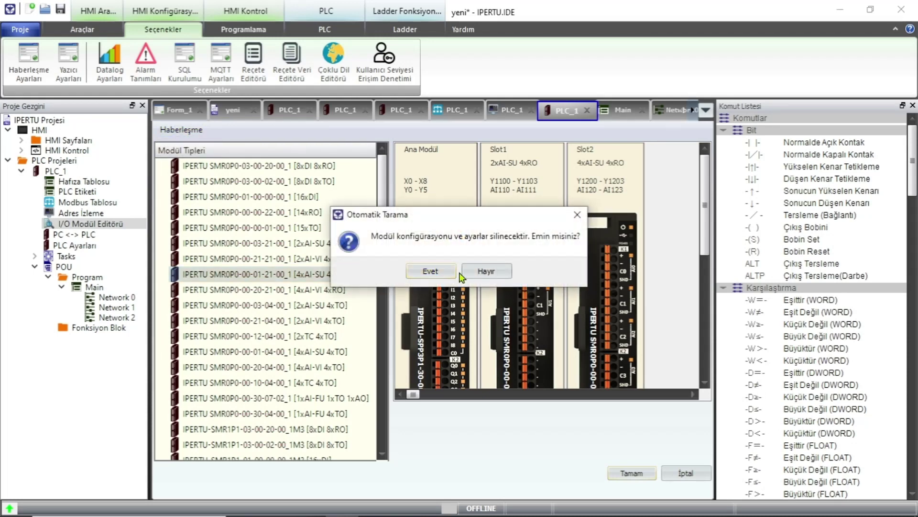
{"action": "left_click", "coordinate": [435, 275]}
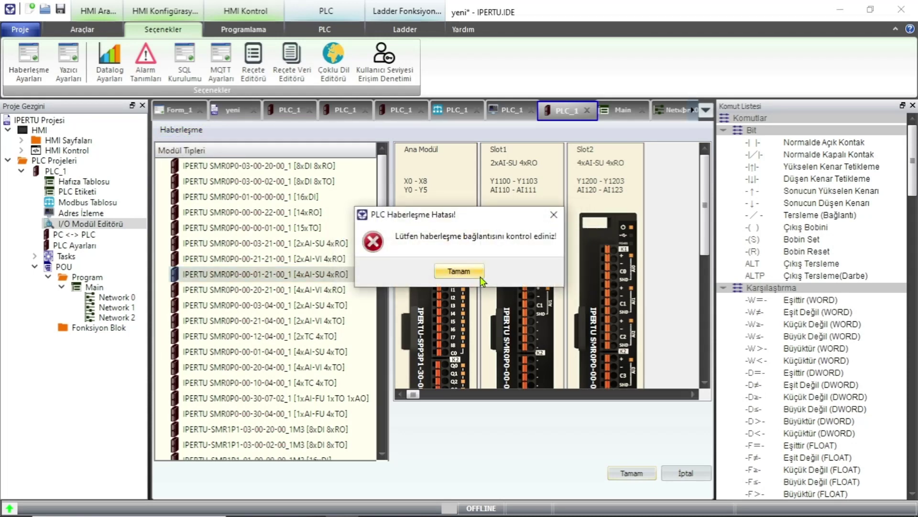
{"action": "left_click", "coordinate": [469, 277]}
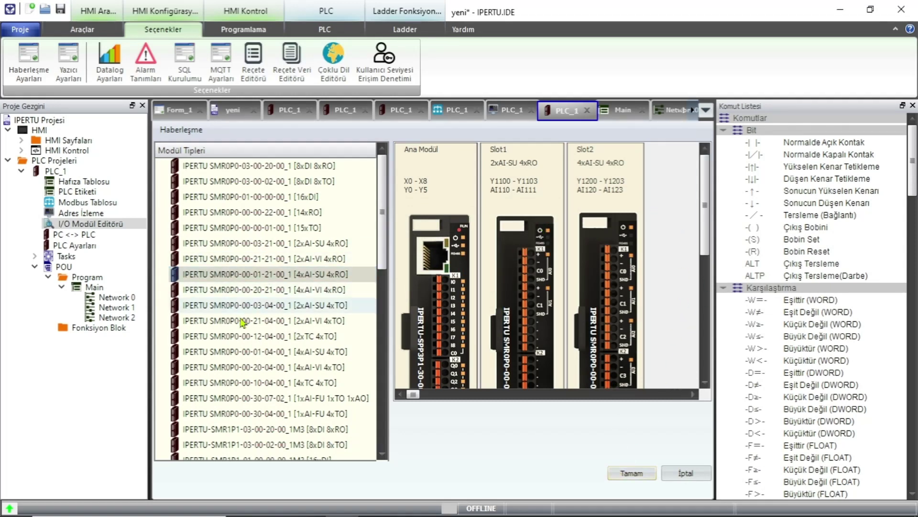
Step: Add the IPERTU SMR0P0-00-21-04-00_1 [2xAI-VI 4xTO] module to Slot3 and accept the module configuration
{"action": "left_click_drag", "start_coordinate": [239, 320], "coordinate": [646, 285]}
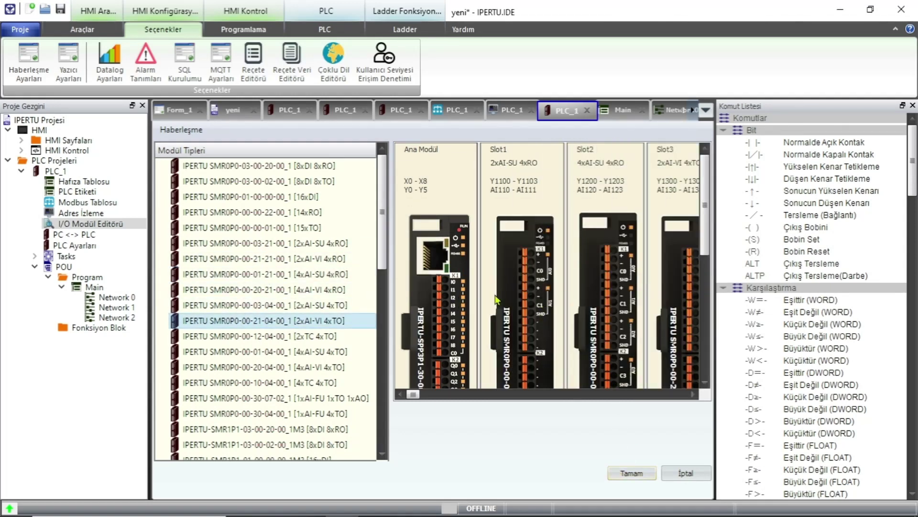
{"action": "left_click_drag", "start_coordinate": [706, 212], "coordinate": [706, 258]}
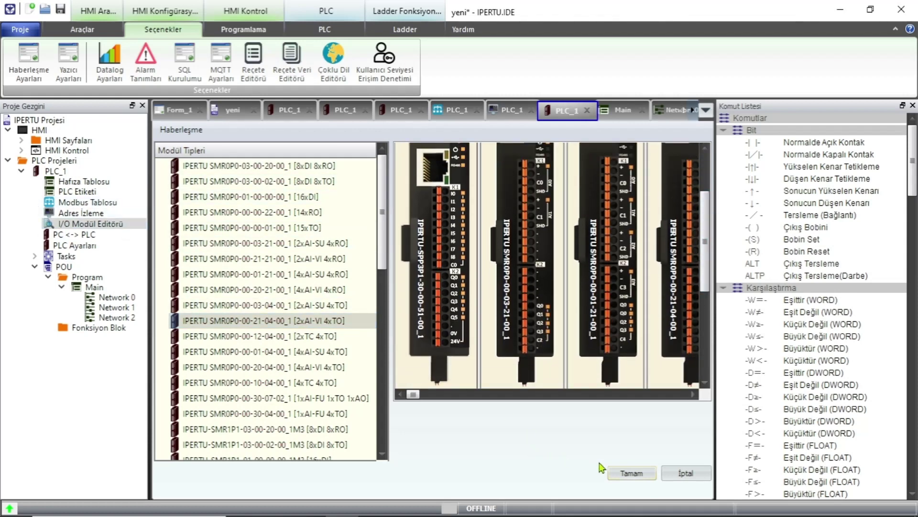
{"action": "left_click", "coordinate": [630, 473]}
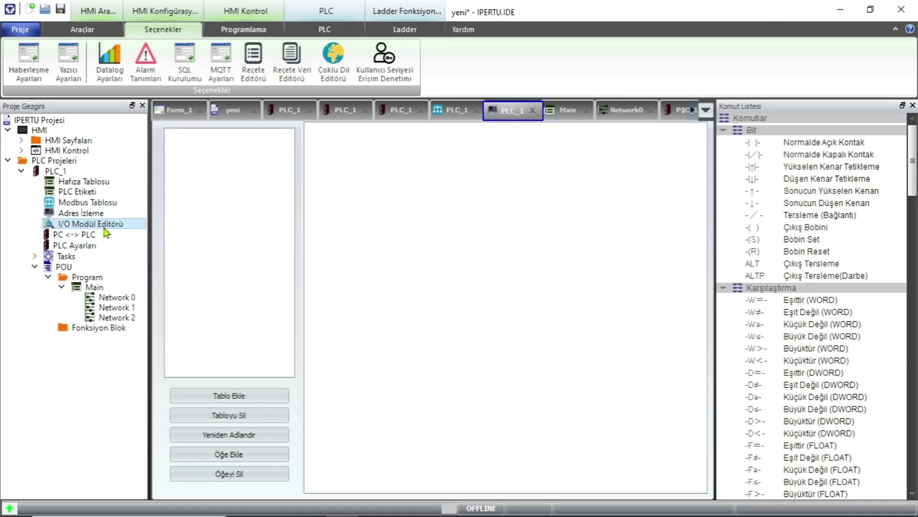
Step: Review the USB and Ethernet connection options in the PC <-> PLC settings, including the IP address field
{"action": "double_click", "coordinate": [71, 235]}
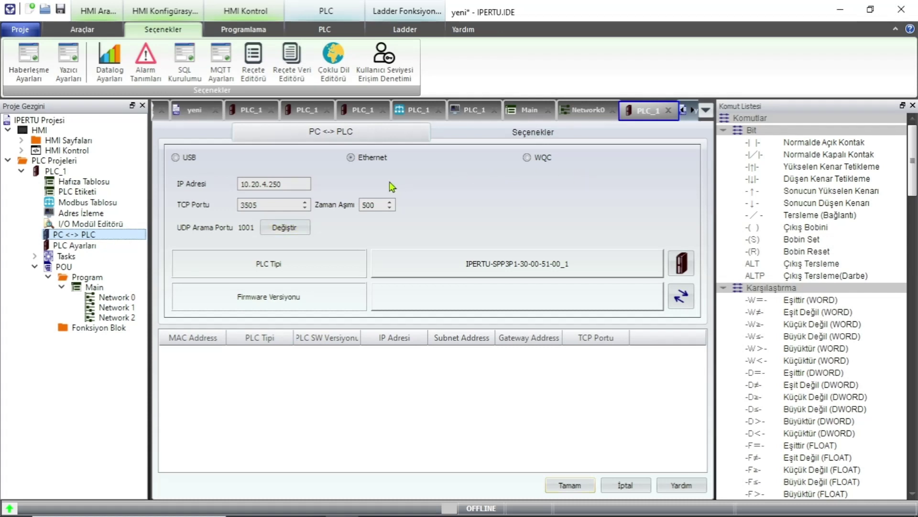
{"action": "left_click", "coordinate": [176, 158]}
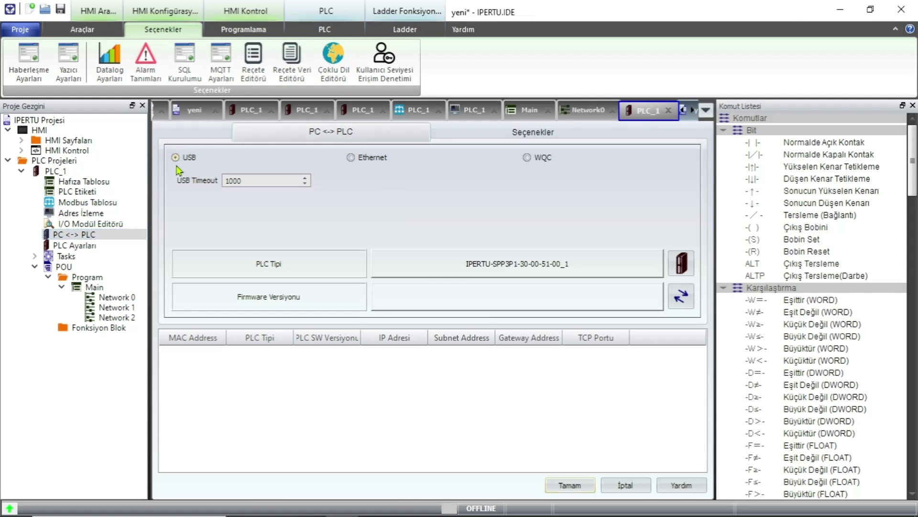
{"action": "left_click", "coordinate": [352, 158]}
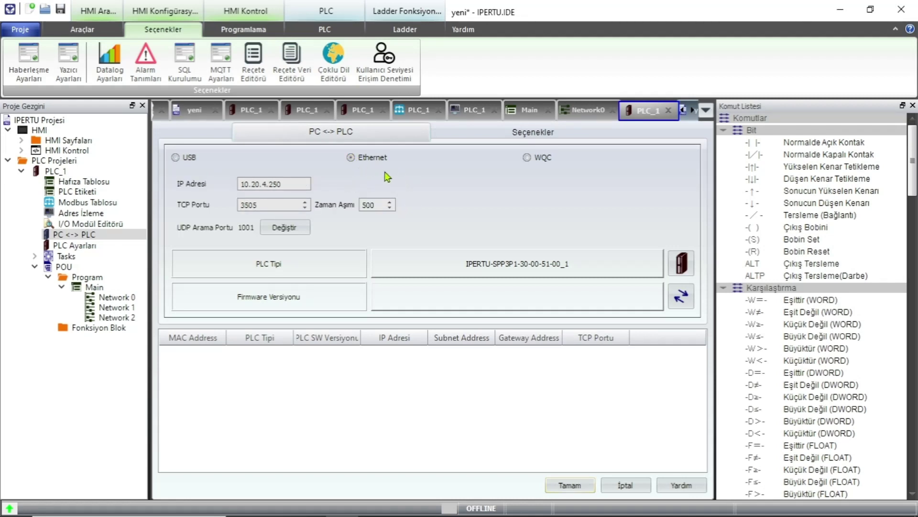
{"action": "left_click", "coordinate": [291, 182]}
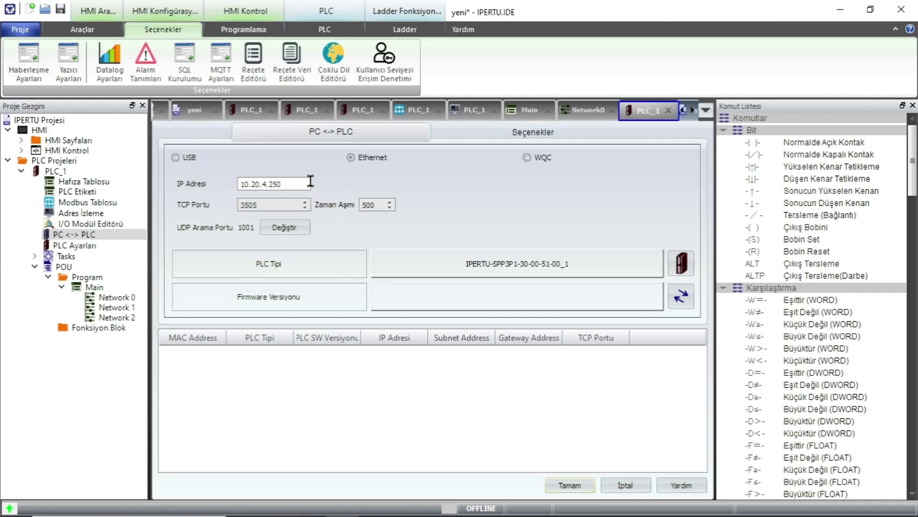
{"action": "left_click_drag", "start_coordinate": [294, 183], "coordinate": [236, 190]}
Step: Check the WQC connection's MAC address and password fields, the project upload option and the available PLC commands
{"action": "left_click", "coordinate": [527, 159]}
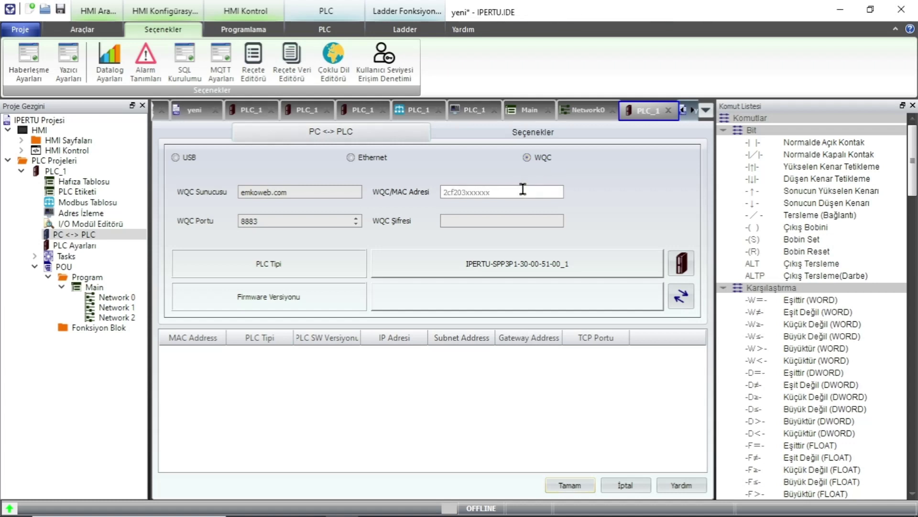
{"action": "left_click", "coordinate": [499, 224]}
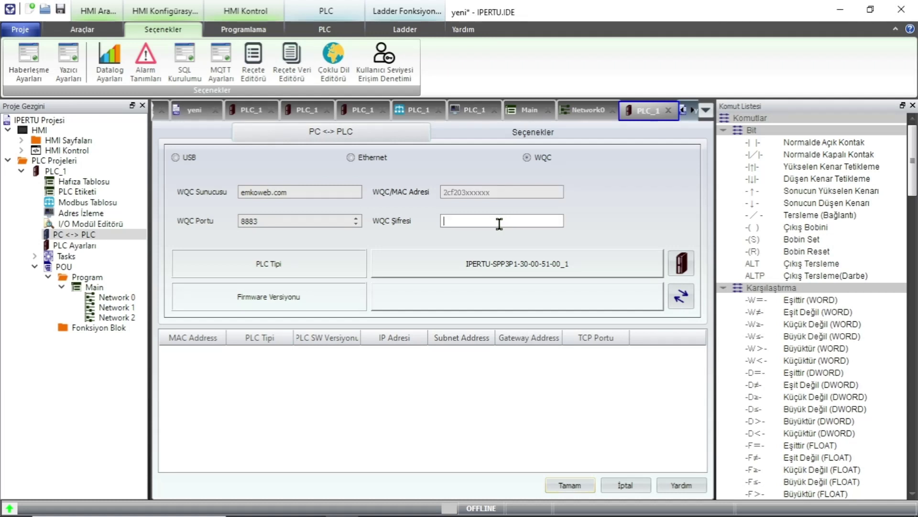
{"action": "left_click", "coordinate": [517, 189]}
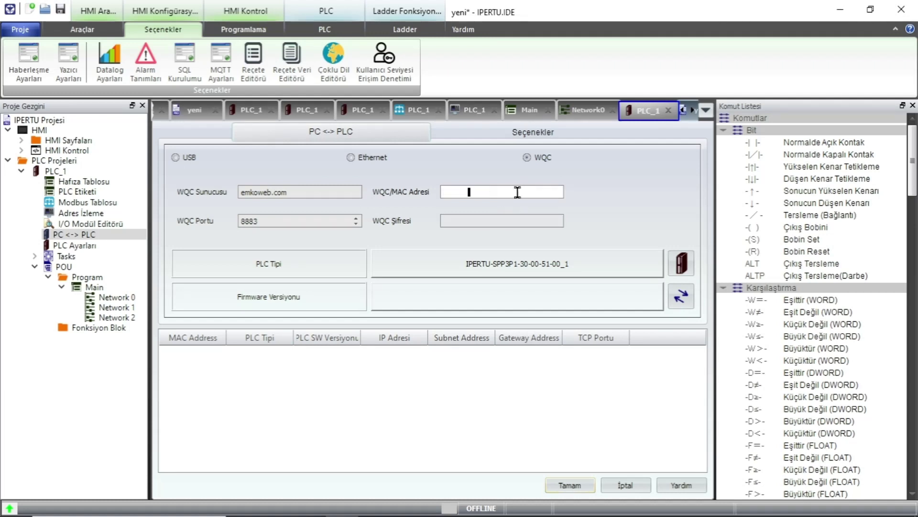
{"action": "left_click", "coordinate": [508, 221]}
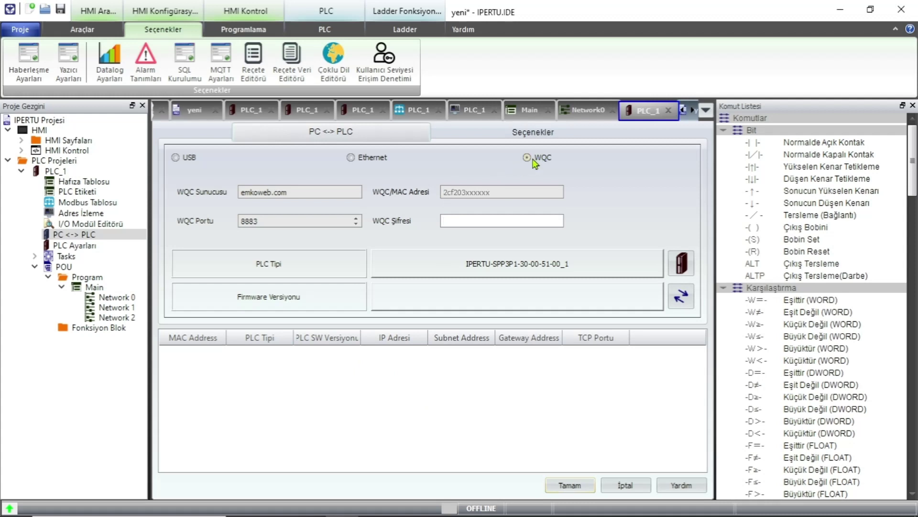
{"action": "left_click", "coordinate": [532, 138]}
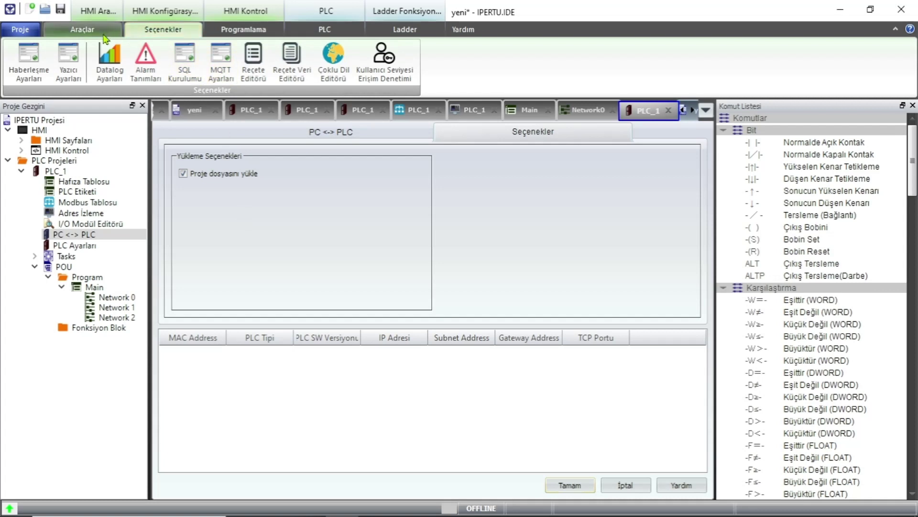
{"action": "scroll", "coordinate": [183, 89], "scroll_direction": "down", "scroll_amount": 2}
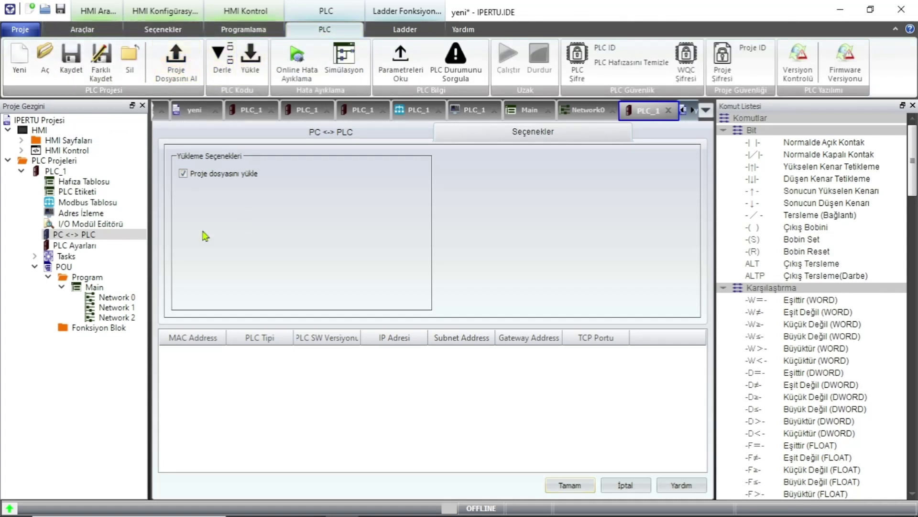
Step: Review the RS232, RS485, USB, Ethernet - Ağ and WQC parameters in PLC Ayarları
{"action": "left_click", "coordinate": [84, 248]}
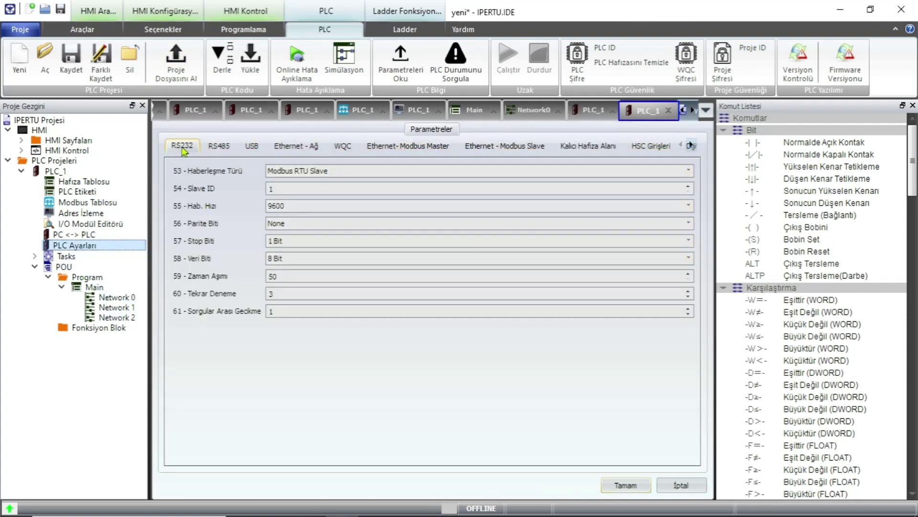
{"action": "left_click", "coordinate": [219, 146]}
{"action": "left_click", "coordinate": [253, 147]}
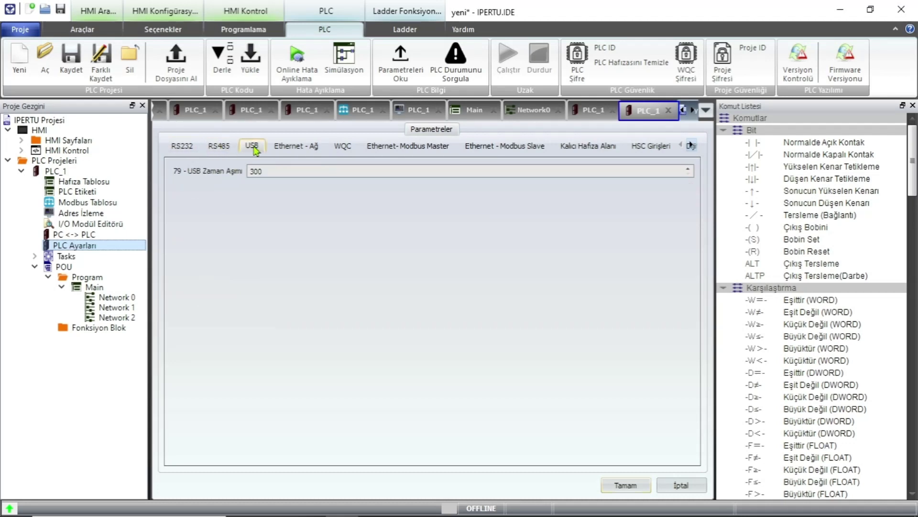
{"action": "left_click", "coordinate": [298, 147]}
{"action": "left_click", "coordinate": [342, 146]}
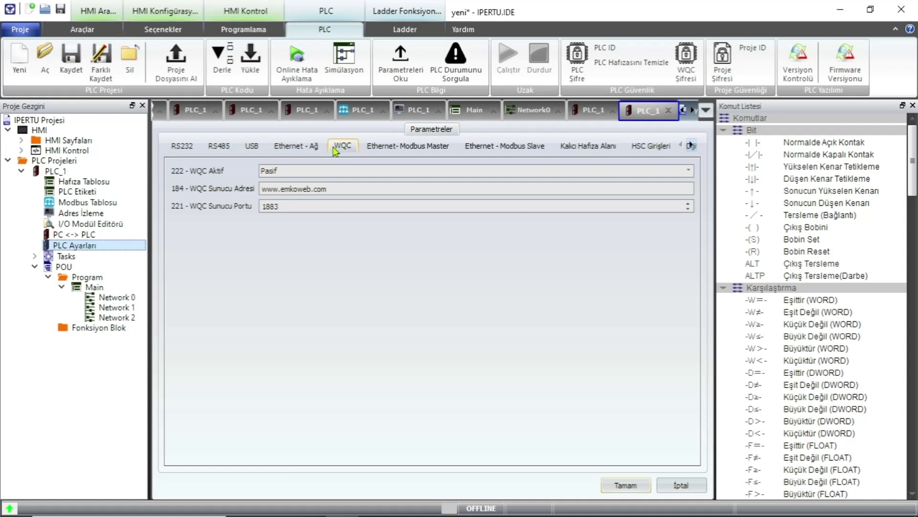
Step: Set WQC Aktif to Aktif, check the IP address field in the Ethernet - Ağ parameters, and accept the PLC settings
{"action": "left_click", "coordinate": [336, 170]}
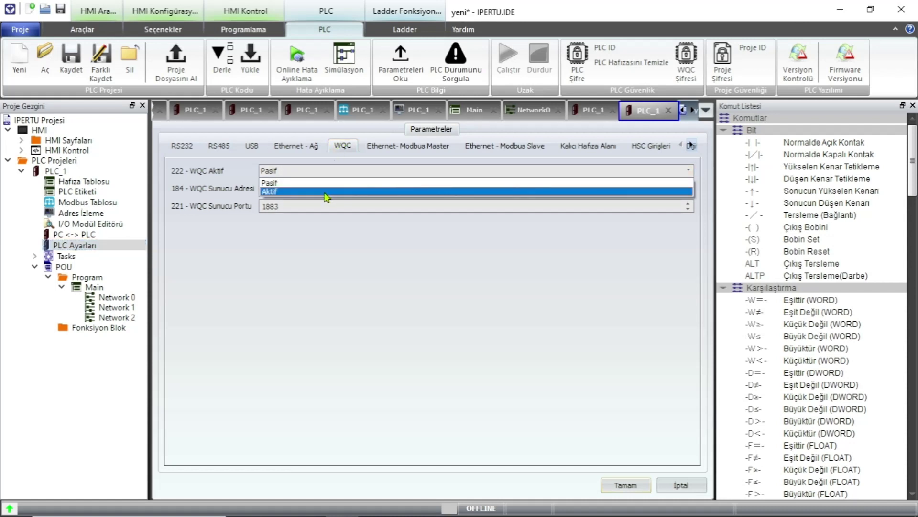
{"action": "left_click", "coordinate": [326, 192]}
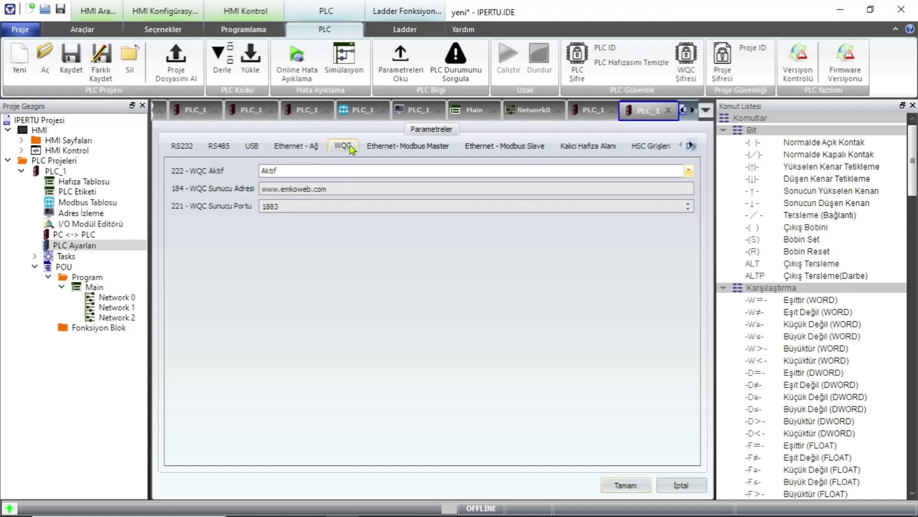
{"action": "left_click", "coordinate": [309, 150]}
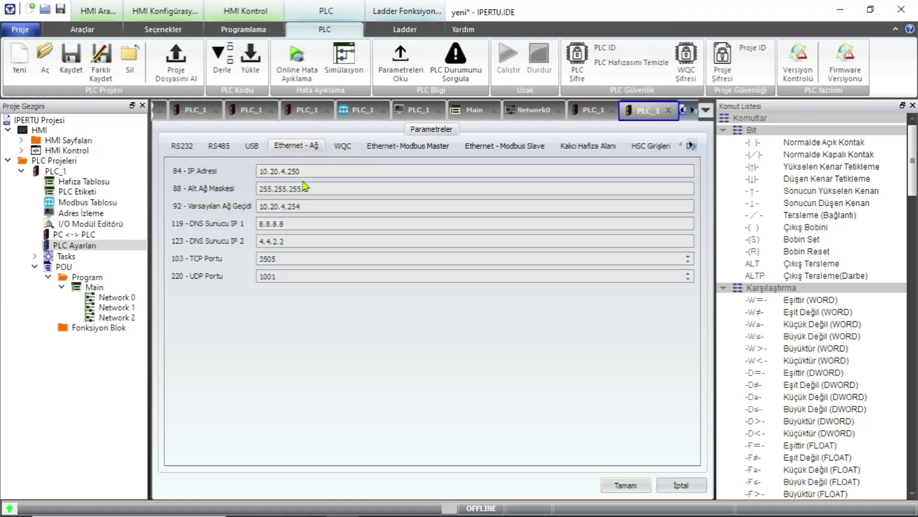
{"action": "left_click_drag", "start_coordinate": [302, 169], "coordinate": [256, 169]}
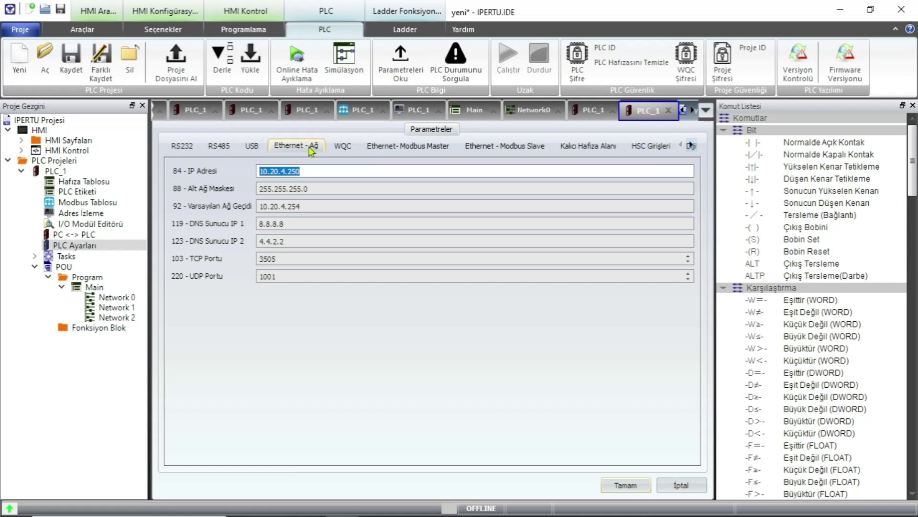
{"action": "left_click", "coordinate": [626, 485]}
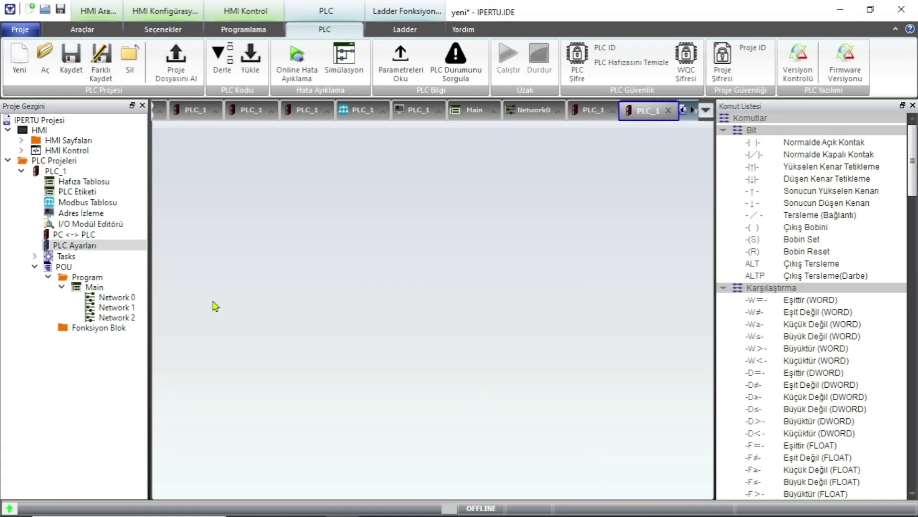
Step: Check the WQC connection in PC <-> PLC, and the Ethernet Modbus Master and Slave parameters in PLC Ayarları
{"action": "double_click", "coordinate": [91, 234]}
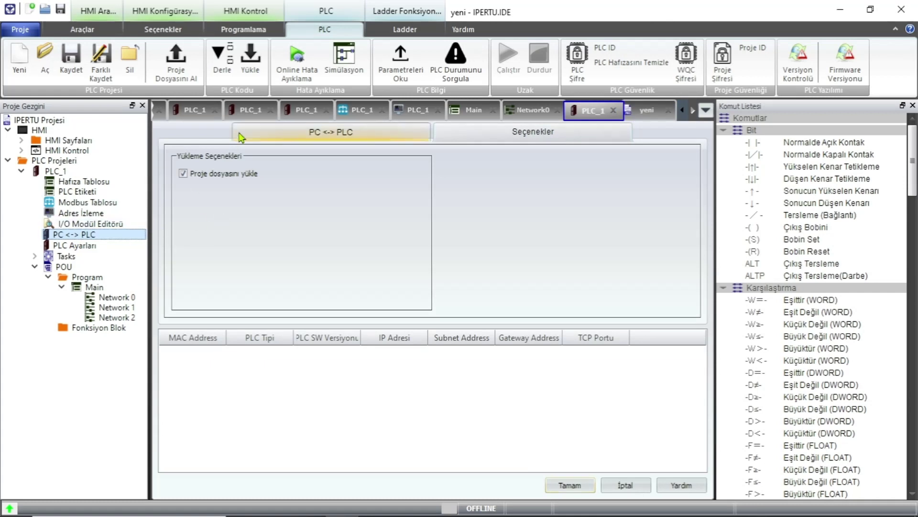
{"action": "left_click", "coordinate": [336, 136]}
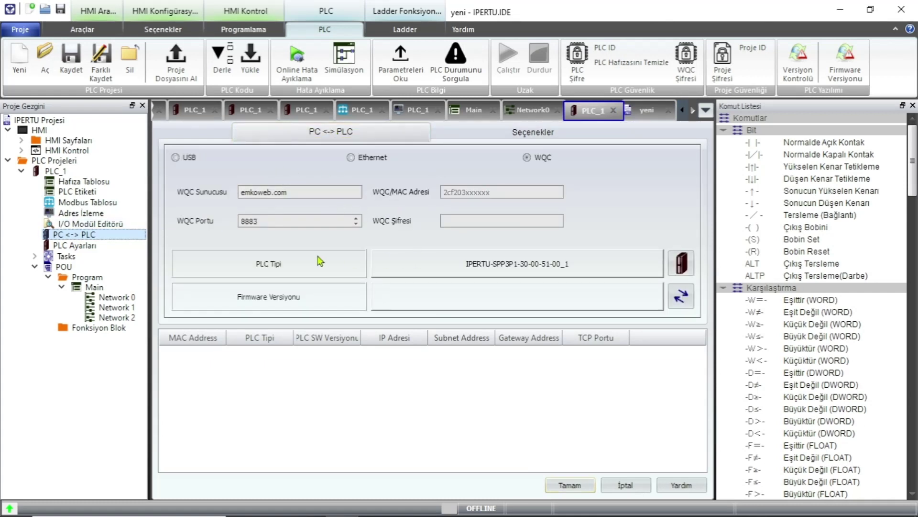
{"action": "double_click", "coordinate": [134, 246]}
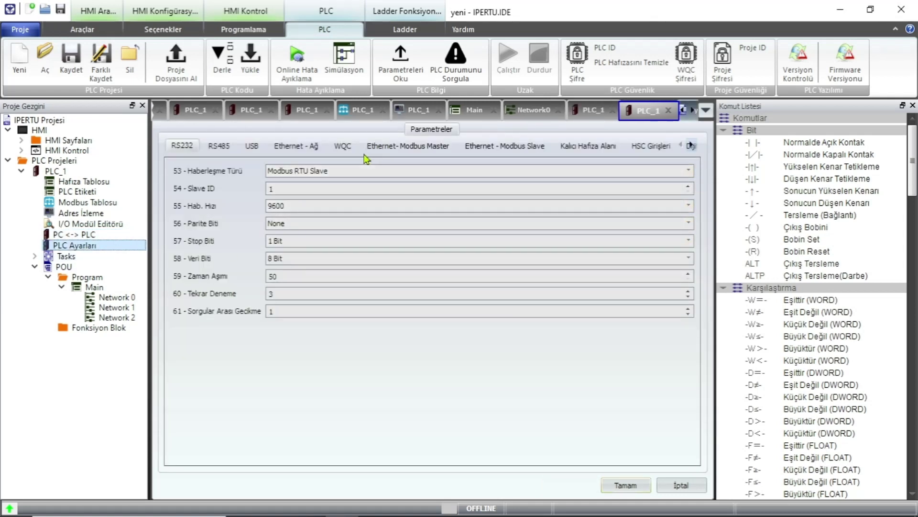
{"action": "left_click", "coordinate": [424, 149]}
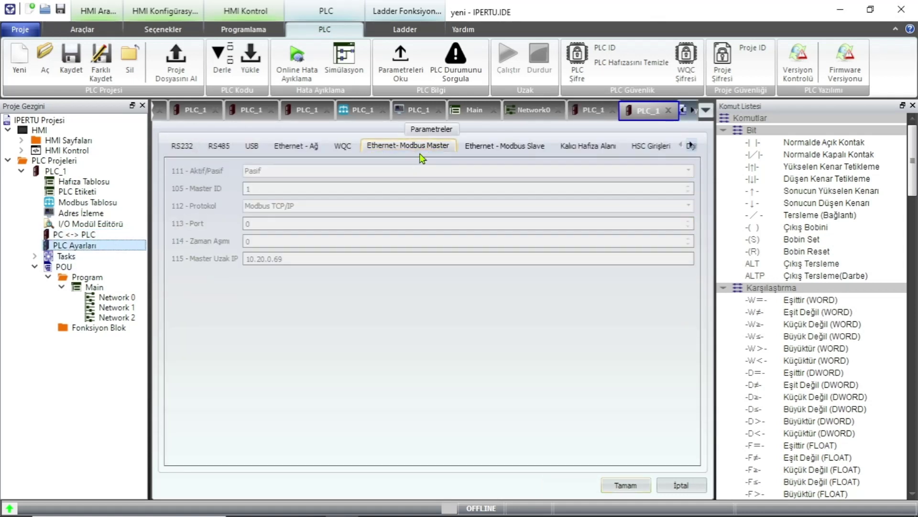
{"action": "left_click", "coordinate": [526, 150]}
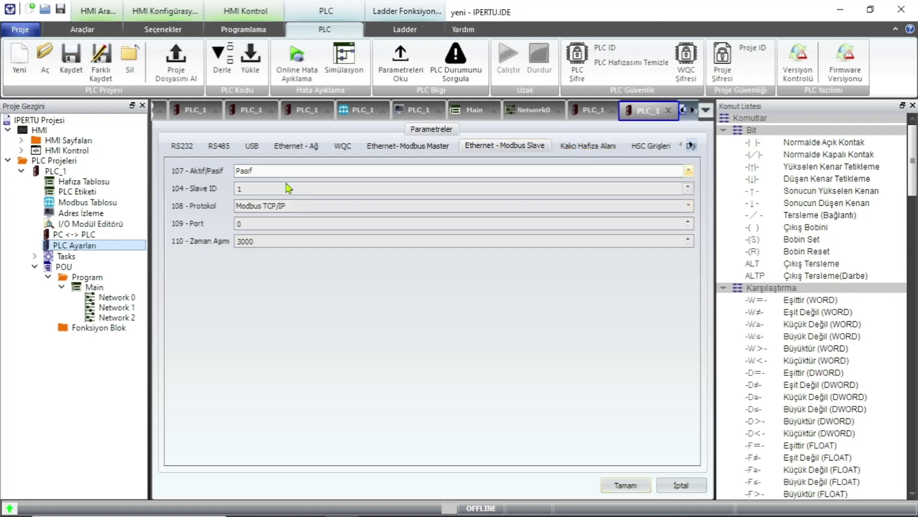
Step: Review the Kalıcı Hafıza Alanı, HSC Girişleri and Dijital Girişler parameters in the PLC settings
{"action": "left_click", "coordinate": [588, 146]}
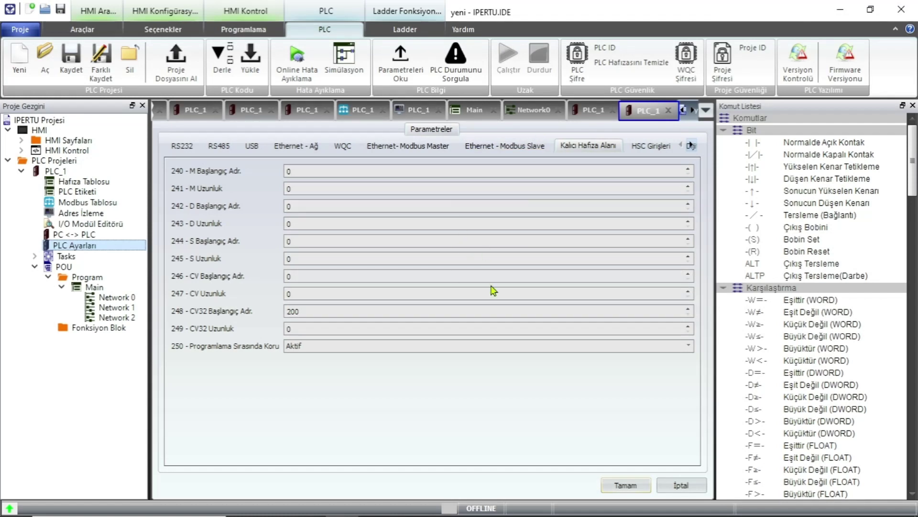
{"action": "left_click", "coordinate": [651, 149]}
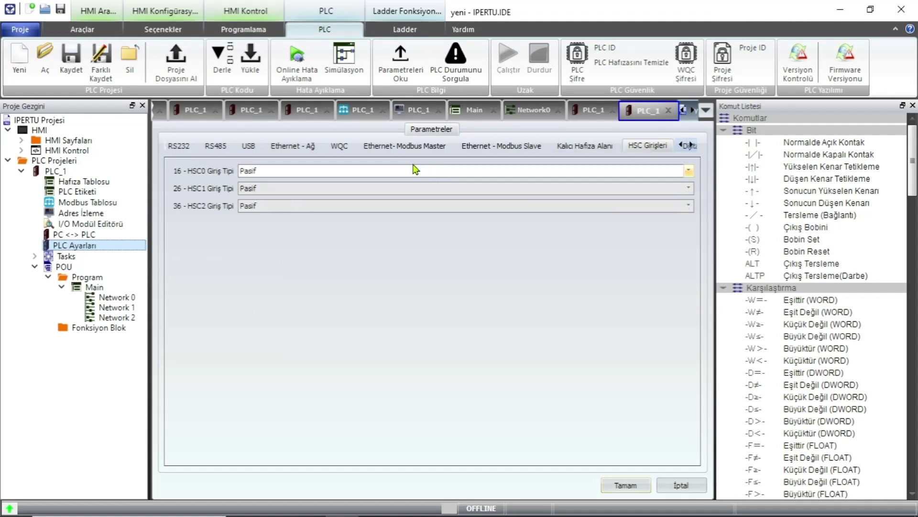
{"action": "left_click", "coordinate": [691, 145]}
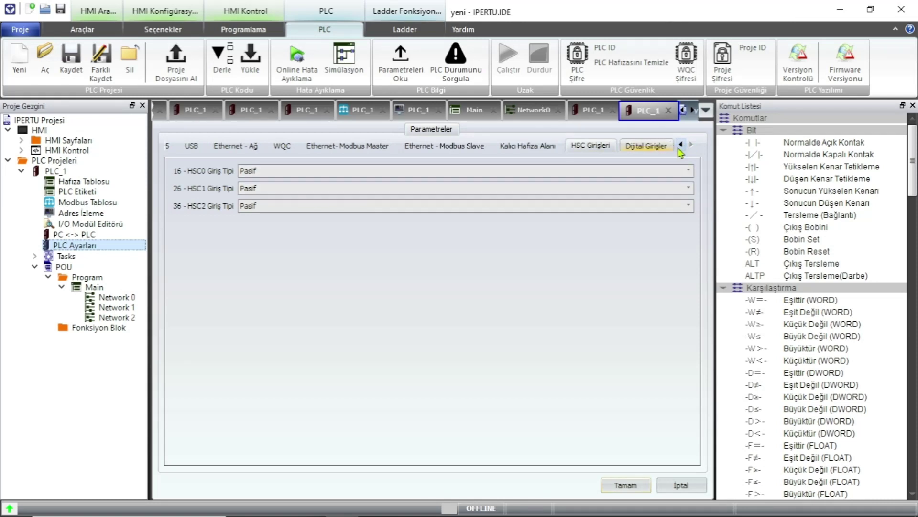
{"action": "left_click", "coordinate": [663, 151]}
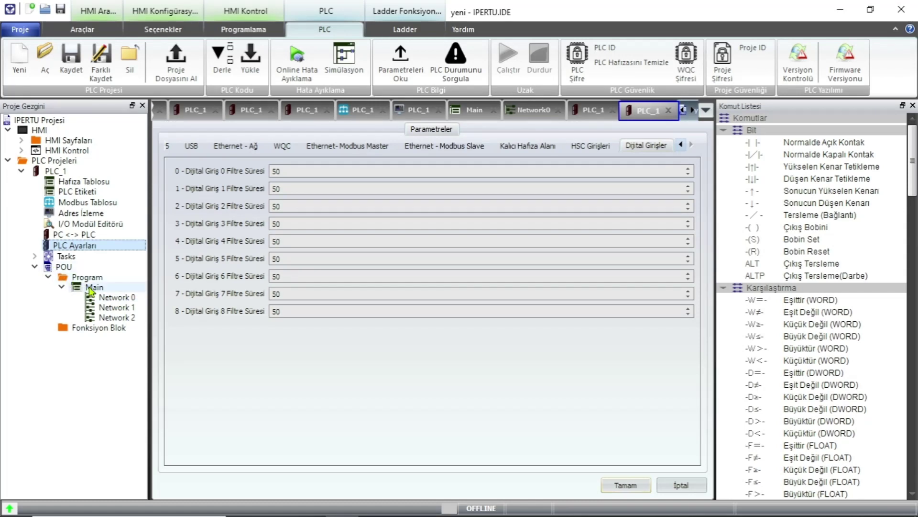
Step: Open Network 0 of the Main program, compile the PLC code, and check the compiler messages
{"action": "double_click", "coordinate": [115, 298]}
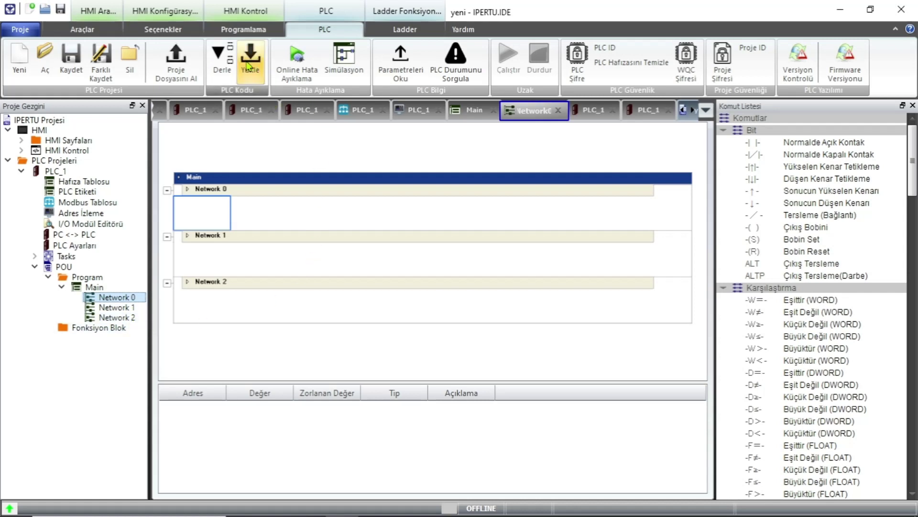
{"action": "left_click", "coordinate": [219, 72]}
{"action": "left_click", "coordinate": [10, 509]}
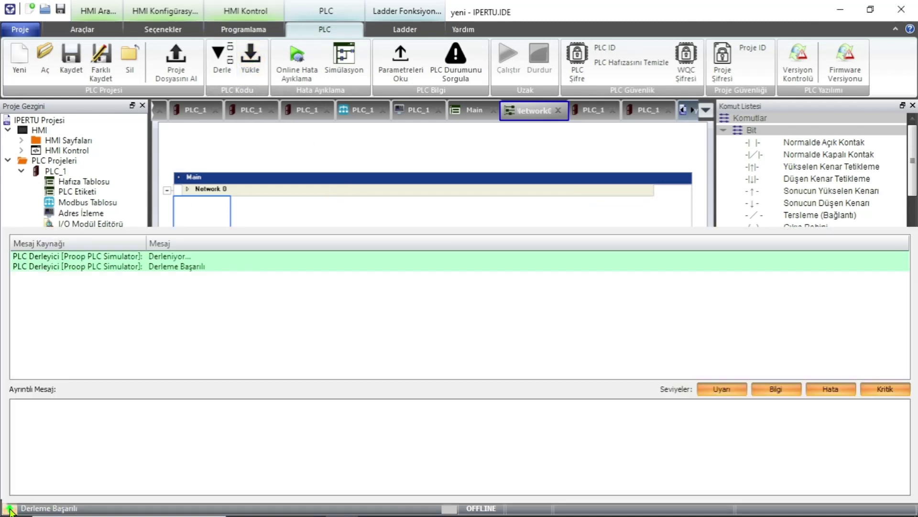
{"action": "left_click", "coordinate": [363, 213]}
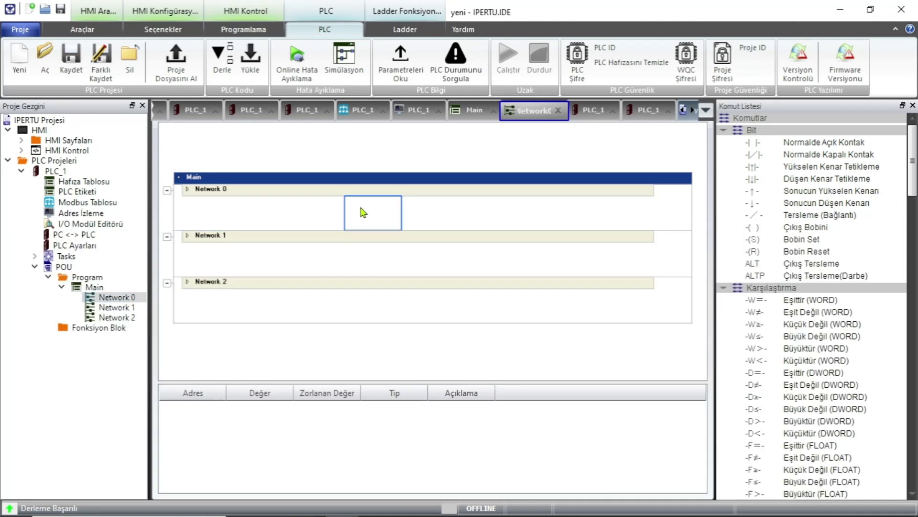
Step: Try to load the compiled code to the PLC, declining to save the changed communication settings and PLC parameters
{"action": "left_click", "coordinate": [252, 67]}
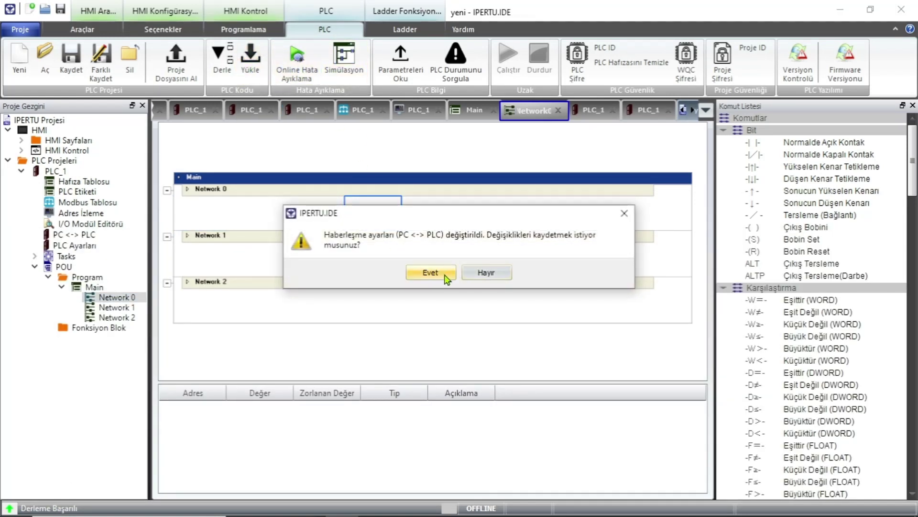
{"action": "left_click", "coordinate": [487, 272]}
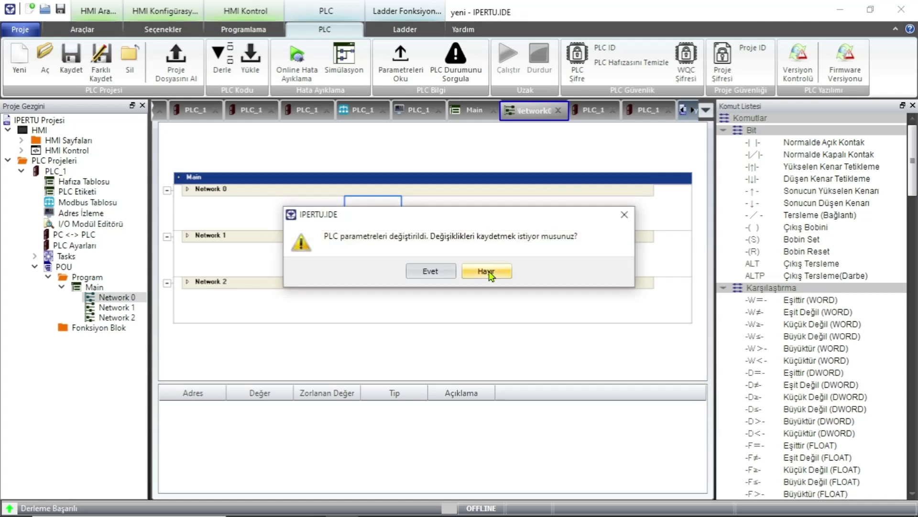
{"action": "left_click", "coordinate": [487, 273]}
{"action": "left_click", "coordinate": [459, 272]}
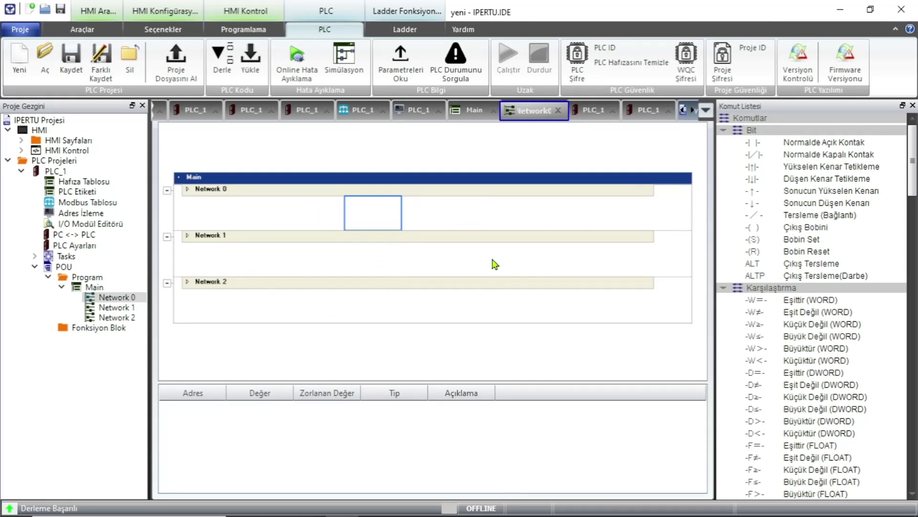
Step: Start the PLC simulation and stop it again
{"action": "left_click", "coordinate": [345, 70]}
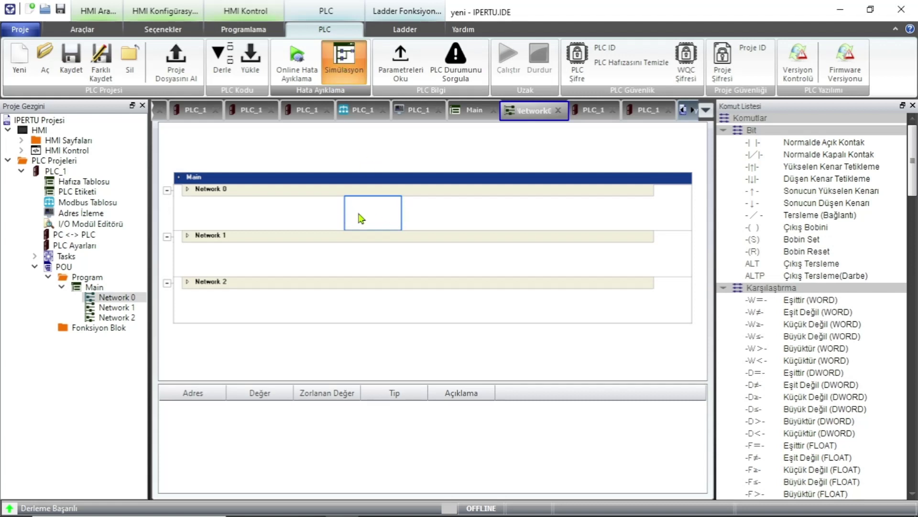
{"action": "left_click", "coordinate": [337, 58]}
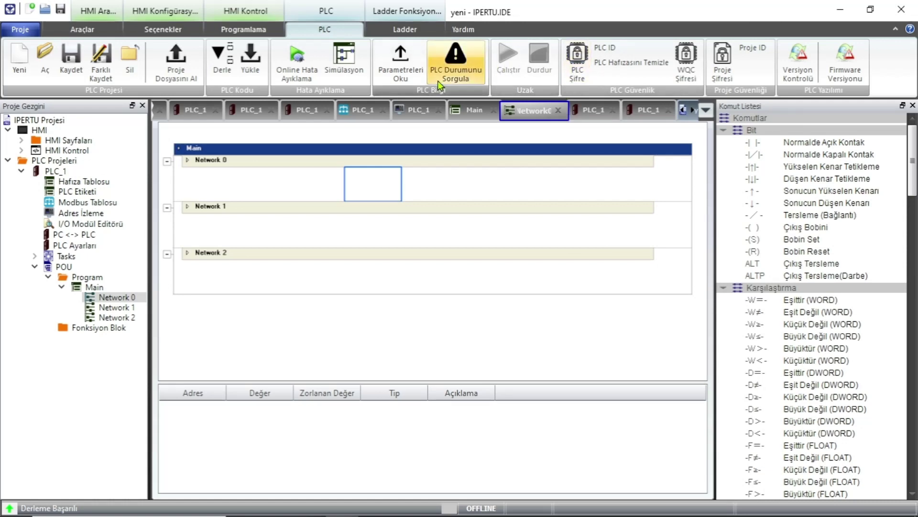
Step: Look over the HMI project properties, open Form_1 under HMI Sayfaları, and check the available form management commands
{"action": "double_click", "coordinate": [38, 130]}
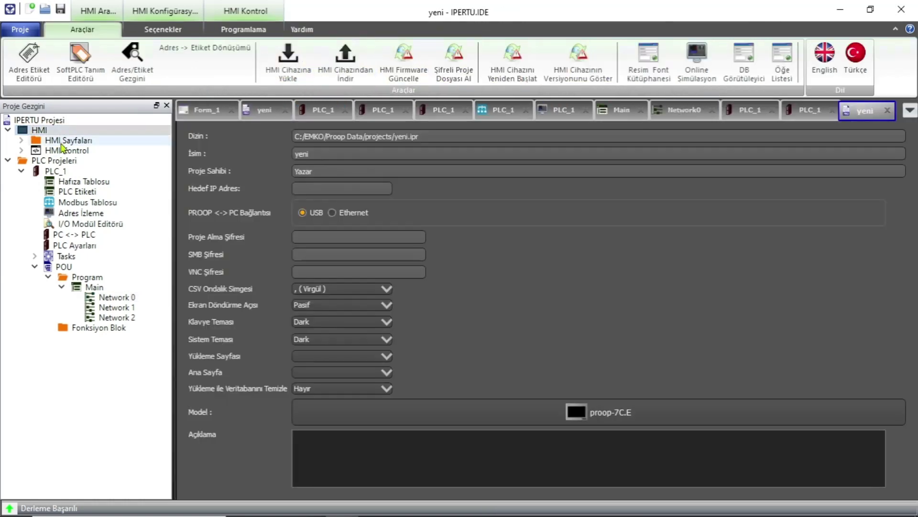
{"action": "double_click", "coordinate": [21, 141]}
{"action": "double_click", "coordinate": [54, 150]}
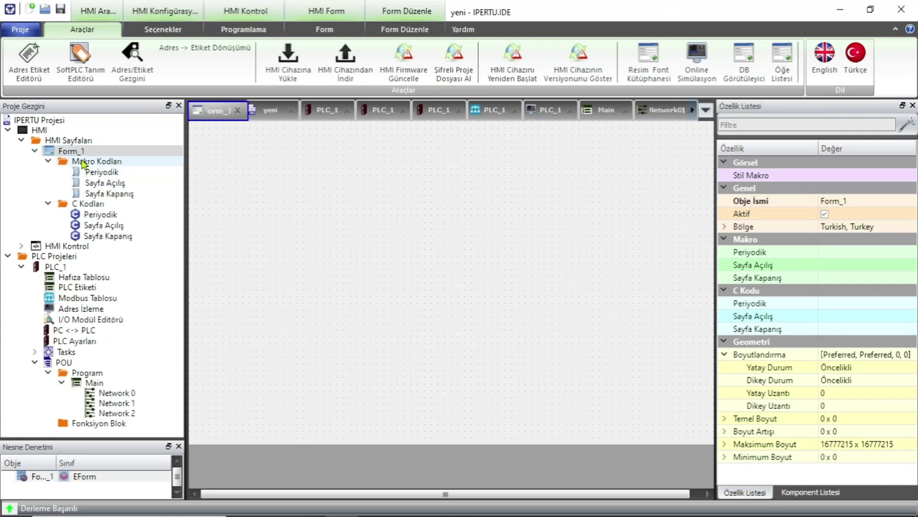
{"action": "right_click", "coordinate": [76, 142]}
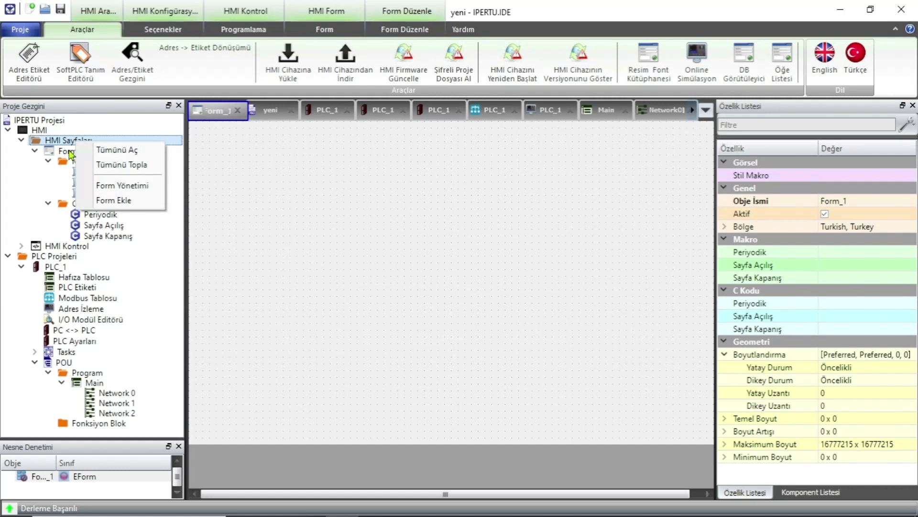
{"action": "left_click", "coordinate": [400, 219]}
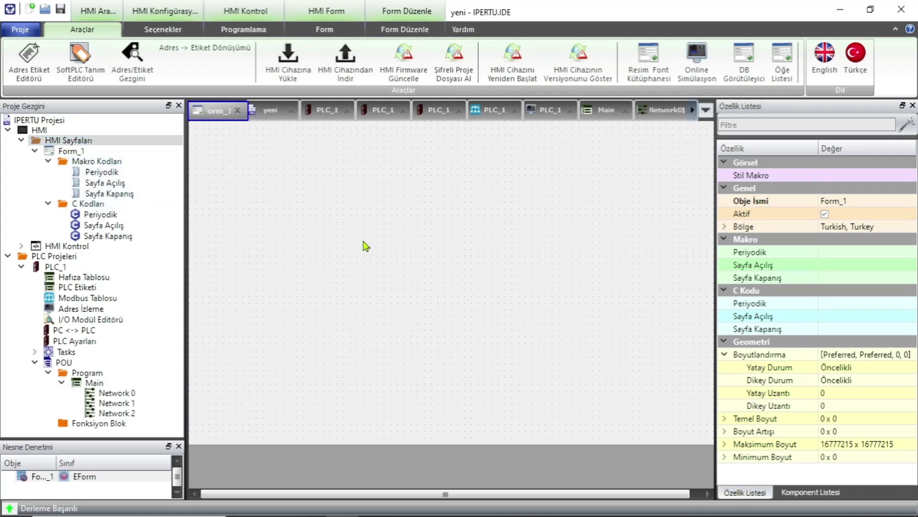
Step: Place a Termometre gauge and an Ampermetre gauge side by side on Form_1 from the component list and enlarge both
{"action": "left_click", "coordinate": [808, 492]}
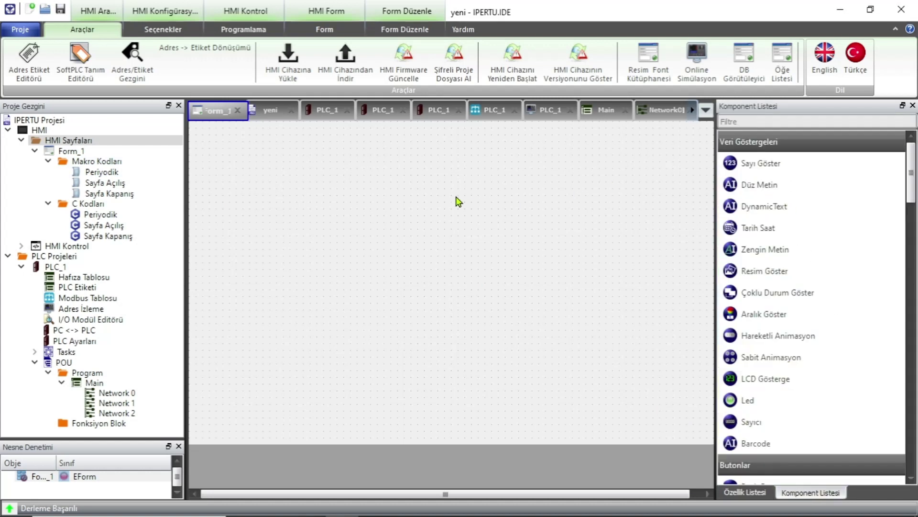
{"action": "scroll", "coordinate": [891, 282], "scroll_direction": "down", "scroll_amount": 10}
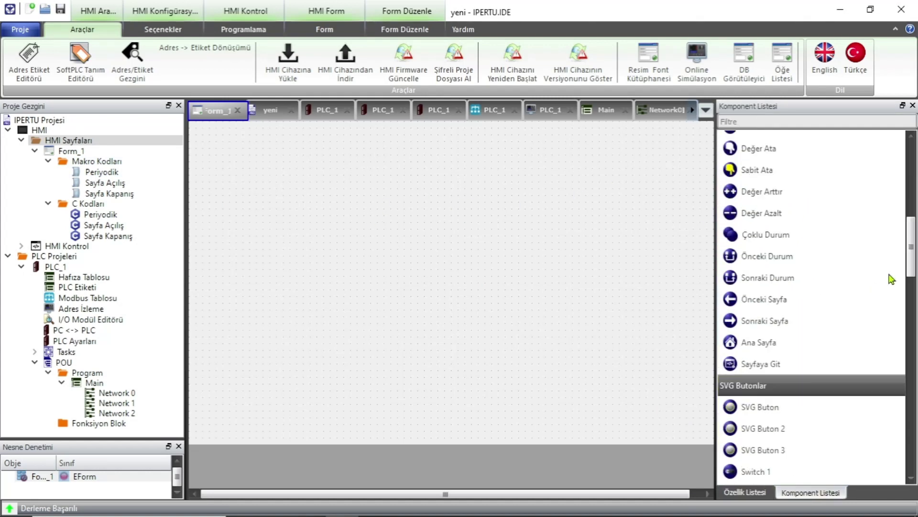
{"action": "left_click_drag", "start_coordinate": [760, 335], "coordinate": [330, 248]}
{"action": "left_click_drag", "start_coordinate": [382, 303], "coordinate": [445, 350]}
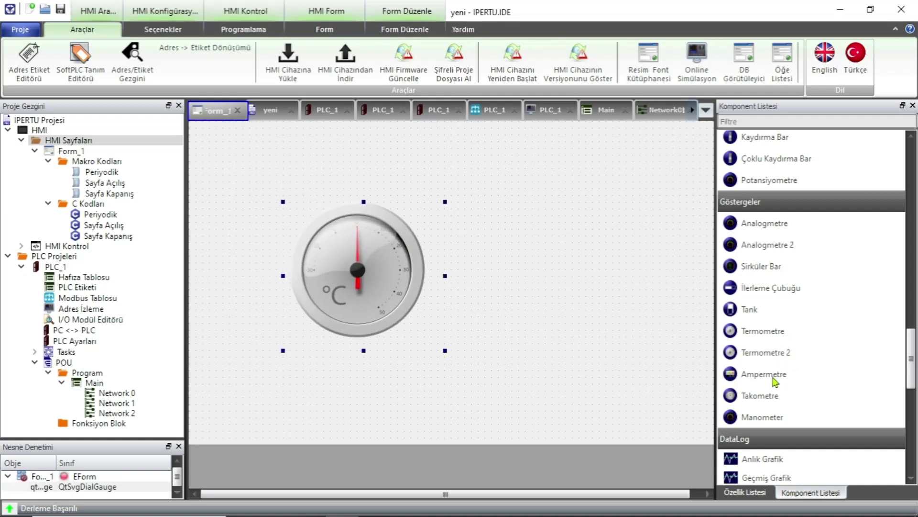
{"action": "left_click_drag", "start_coordinate": [779, 374], "coordinate": [478, 185]}
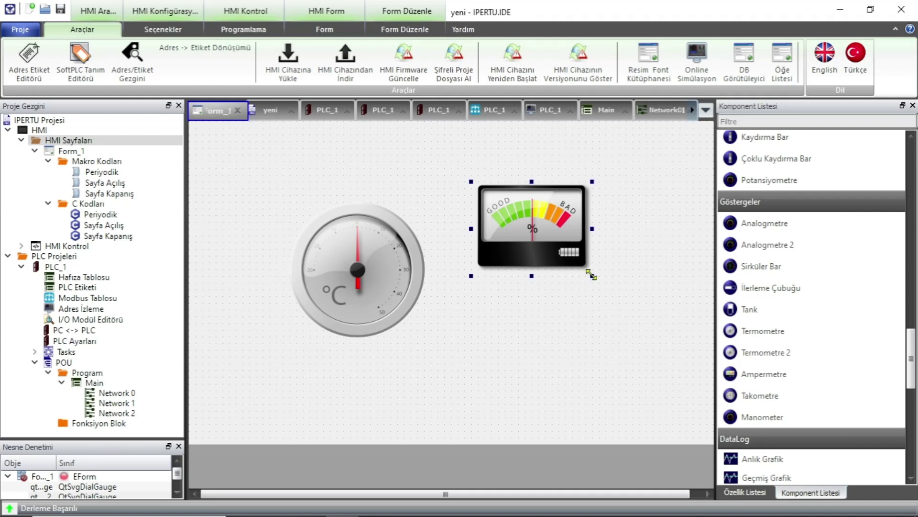
{"action": "left_click_drag", "start_coordinate": [592, 275], "coordinate": [640, 337]}
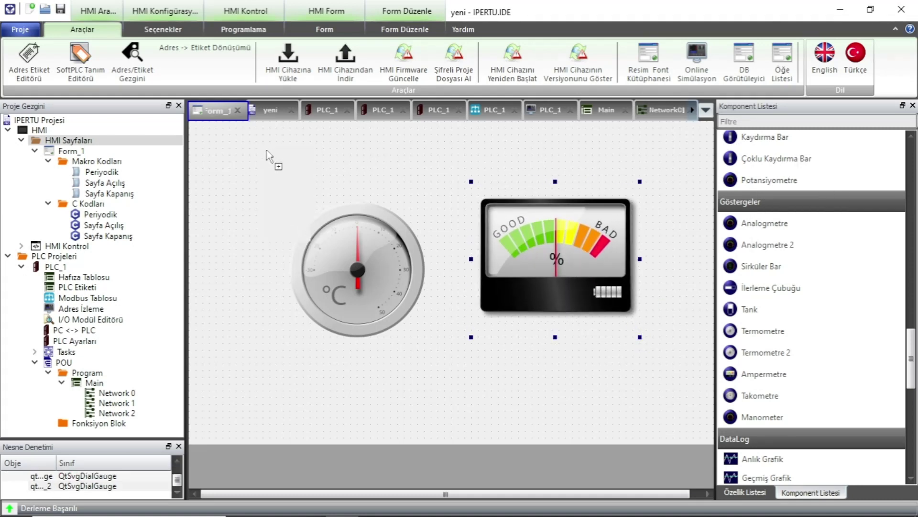
Step: Place a Çoklu Kaydırma Bar on Form_1, lengthen it vertically, and move it to the left of the thermometer gauge
{"action": "left_click_drag", "start_coordinate": [269, 156], "coordinate": [265, 146]}
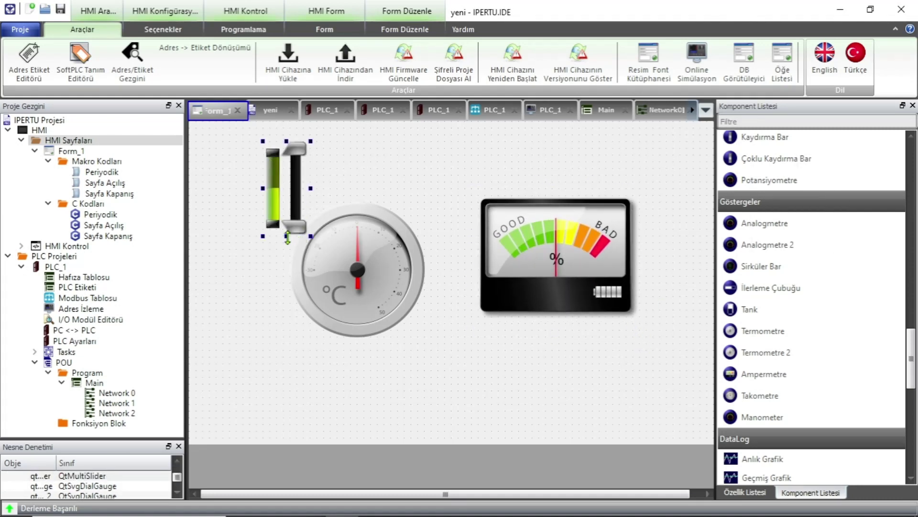
{"action": "left_click_drag", "start_coordinate": [288, 236], "coordinate": [287, 357]}
{"action": "left_click_drag", "start_coordinate": [287, 262], "coordinate": [240, 290]}
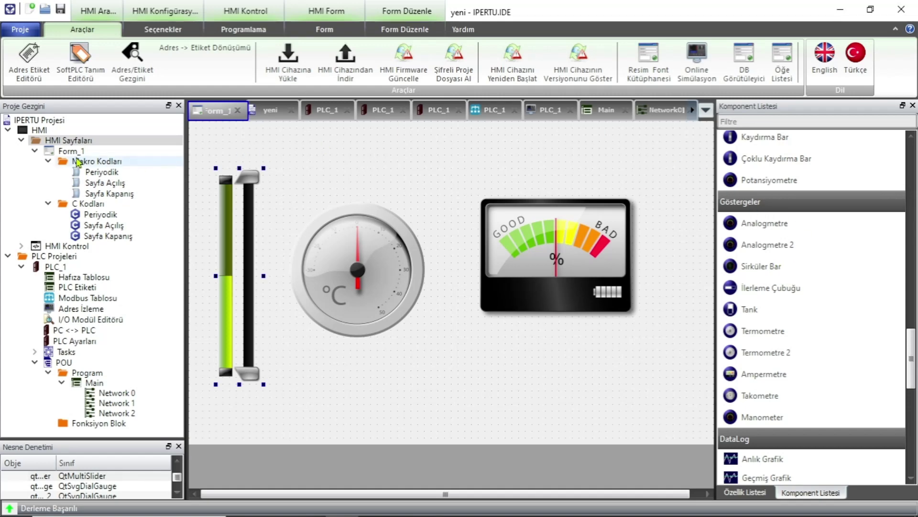
Step: Collapse the HMI Sayfaları and PLC_1 branches of the project tree, bringing up the PLC_1 view
{"action": "left_click", "coordinate": [21, 140]}
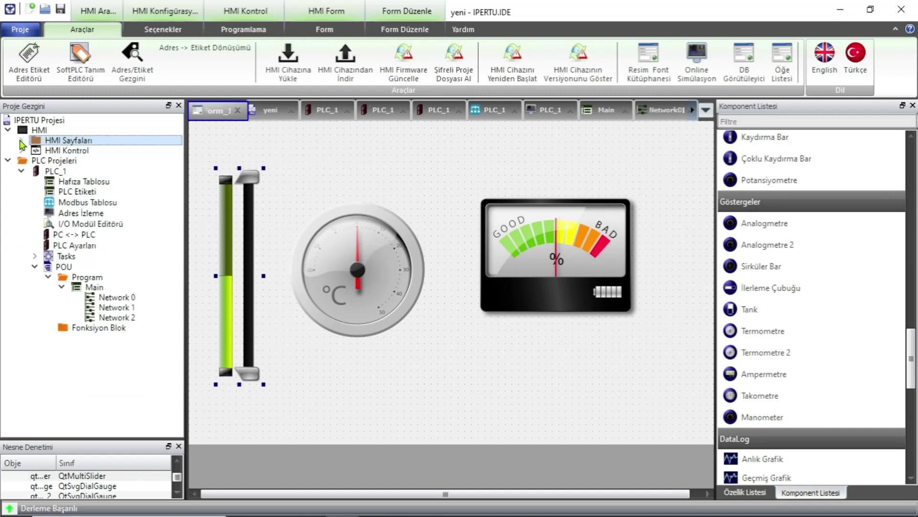
{"action": "double_click", "coordinate": [21, 171]}
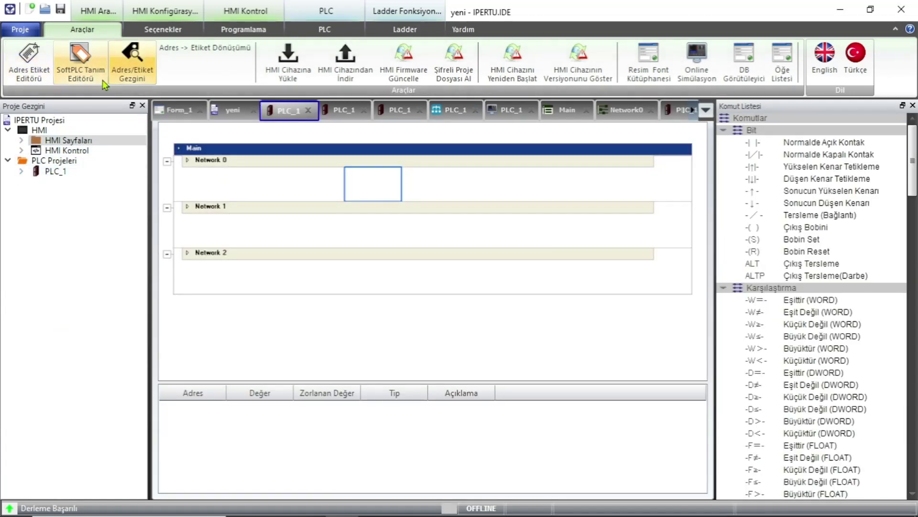